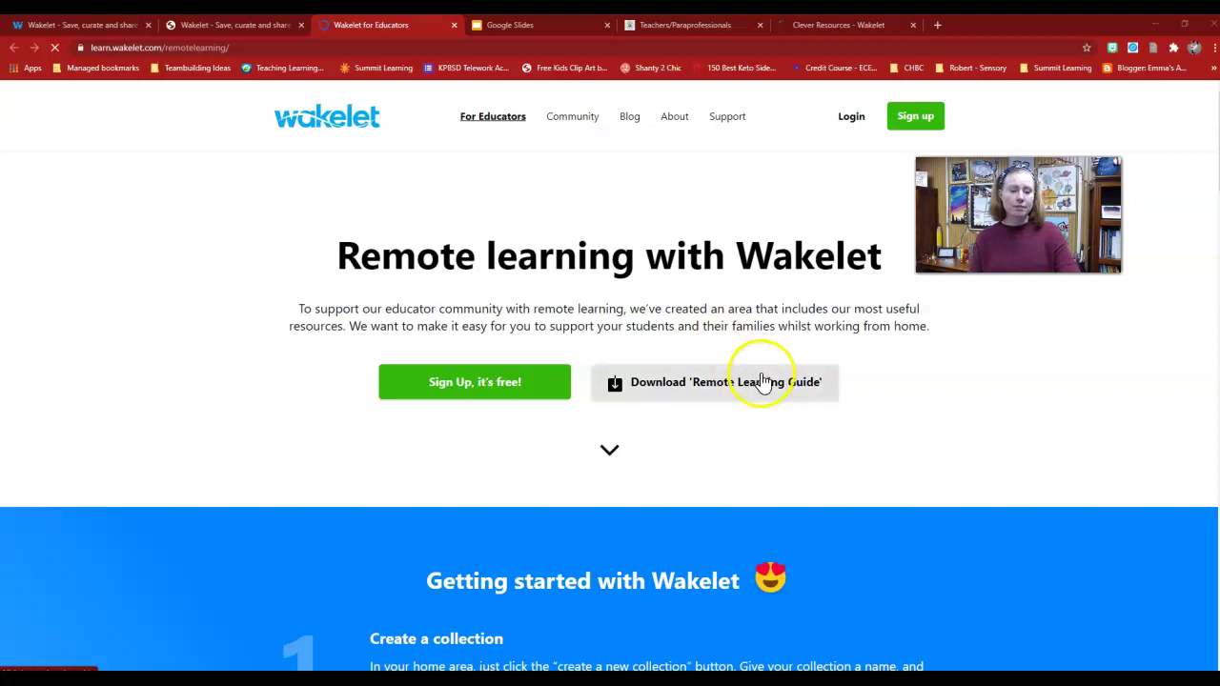
# - Scroll the remote learning guide past Getting started down to Collaborate with your students
pyautogui.scroll(-3, 697, 458)
pyautogui.scroll(-1, 696, 456)
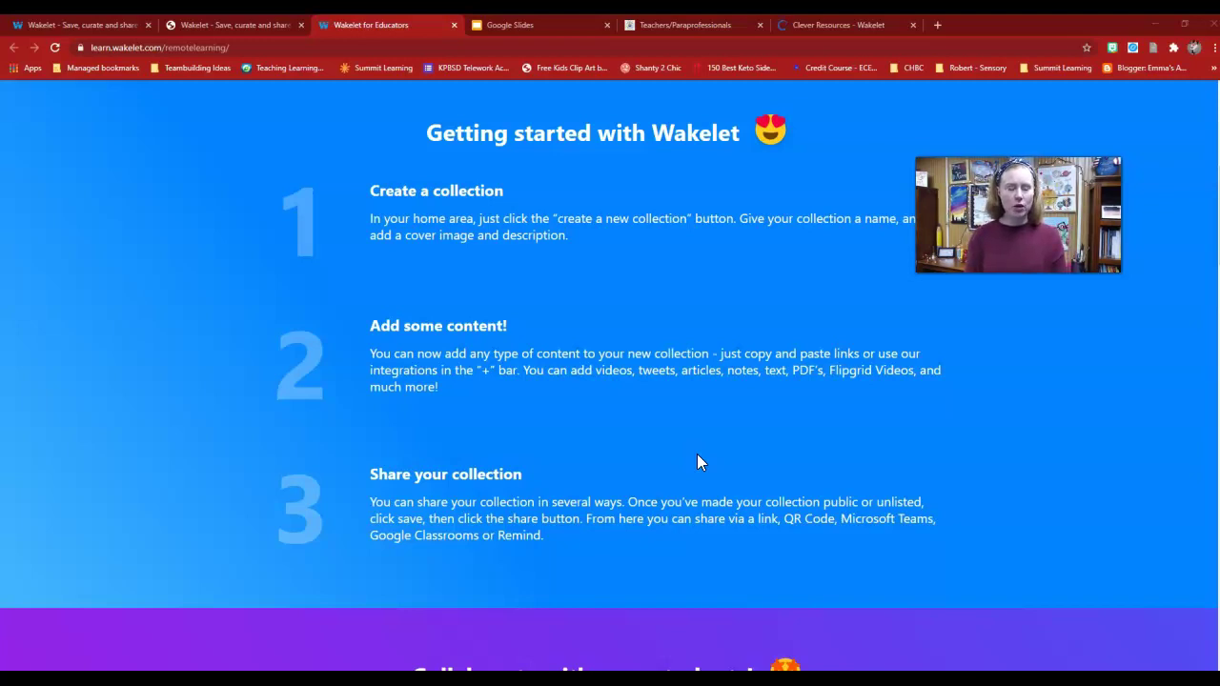
pyautogui.click(383, 330)
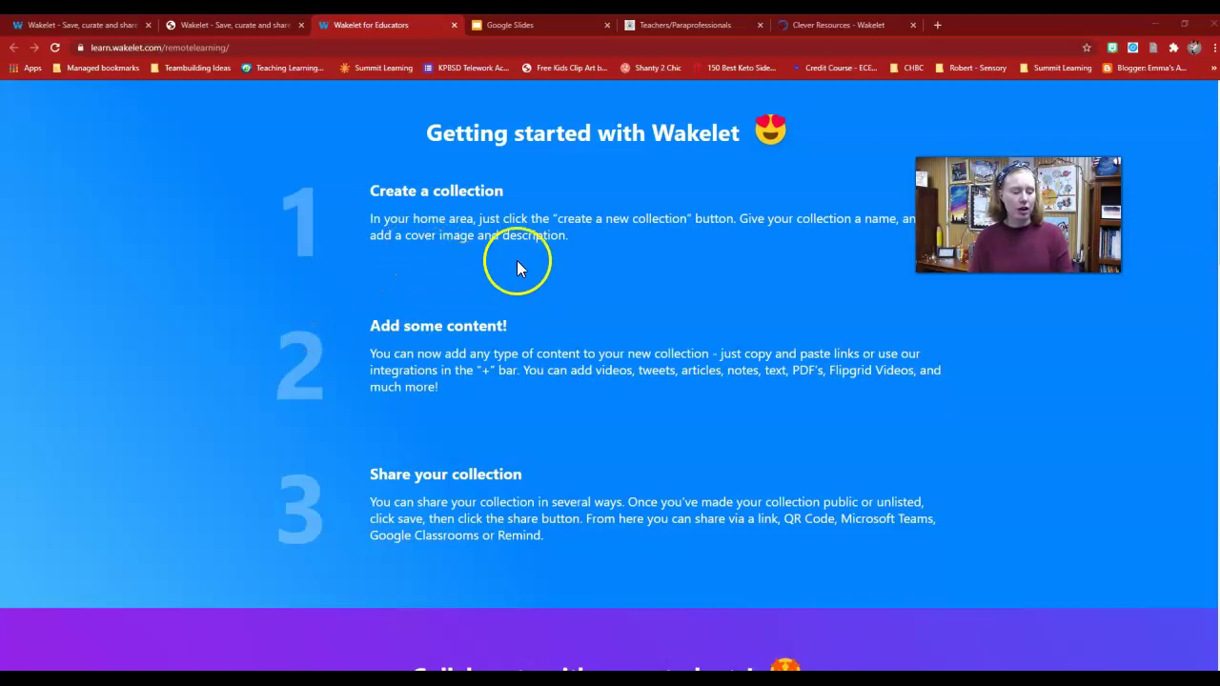
pyautogui.scroll(-2, 600, 231)
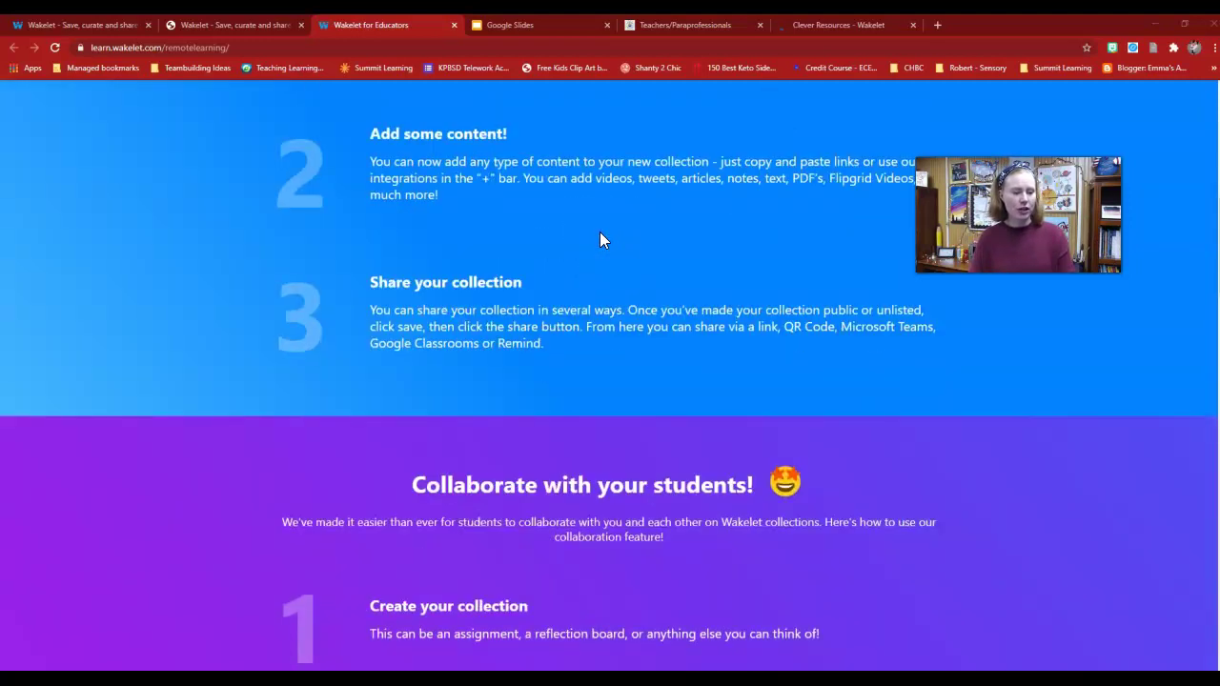
pyautogui.scroll(-1, 600, 233)
pyautogui.scroll(-1, 599, 243)
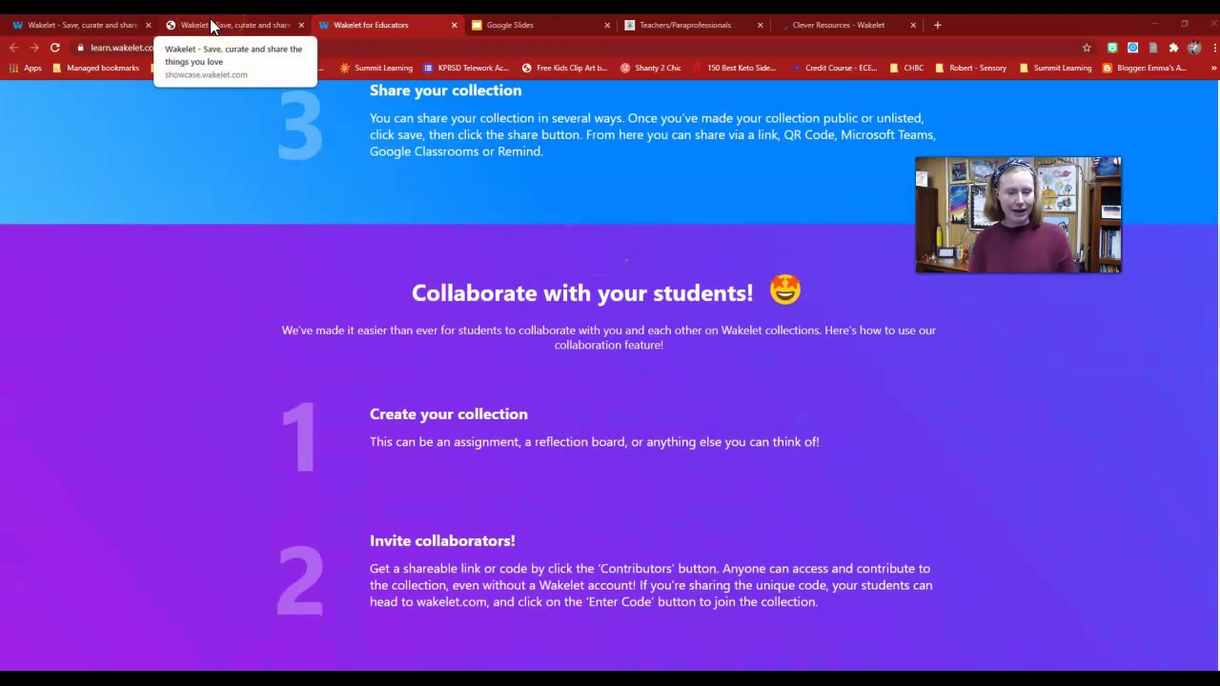
# - Go to the wakelet.com dashboard tab and open the Test Wakelet Board collection
pyautogui.click(81, 25)
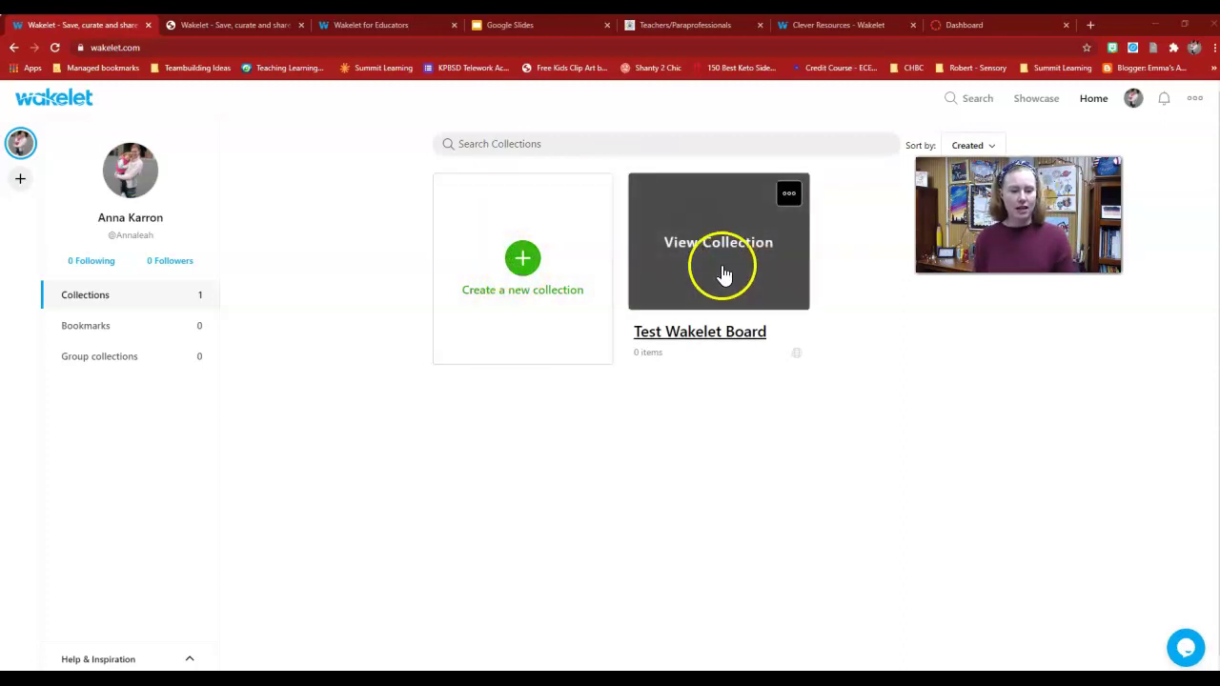
pyautogui.click(699, 336)
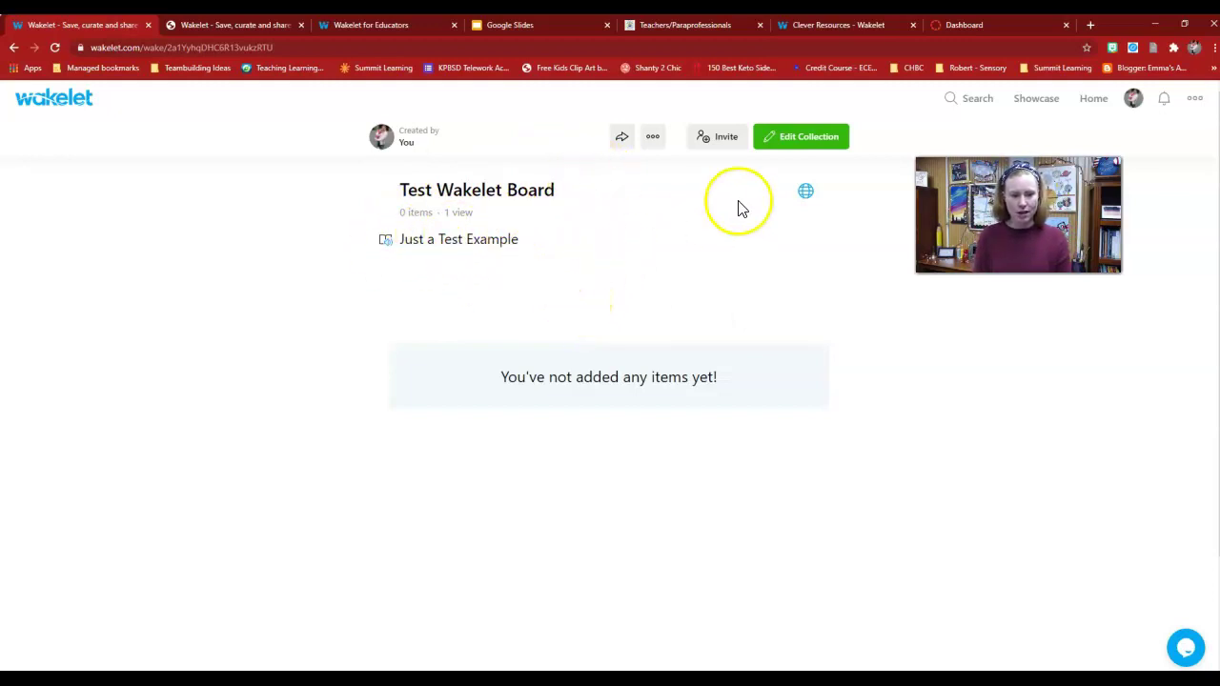
# - Put Test Wakelet Board into edit mode and bring up the add-item content options
pyautogui.click(825, 139)
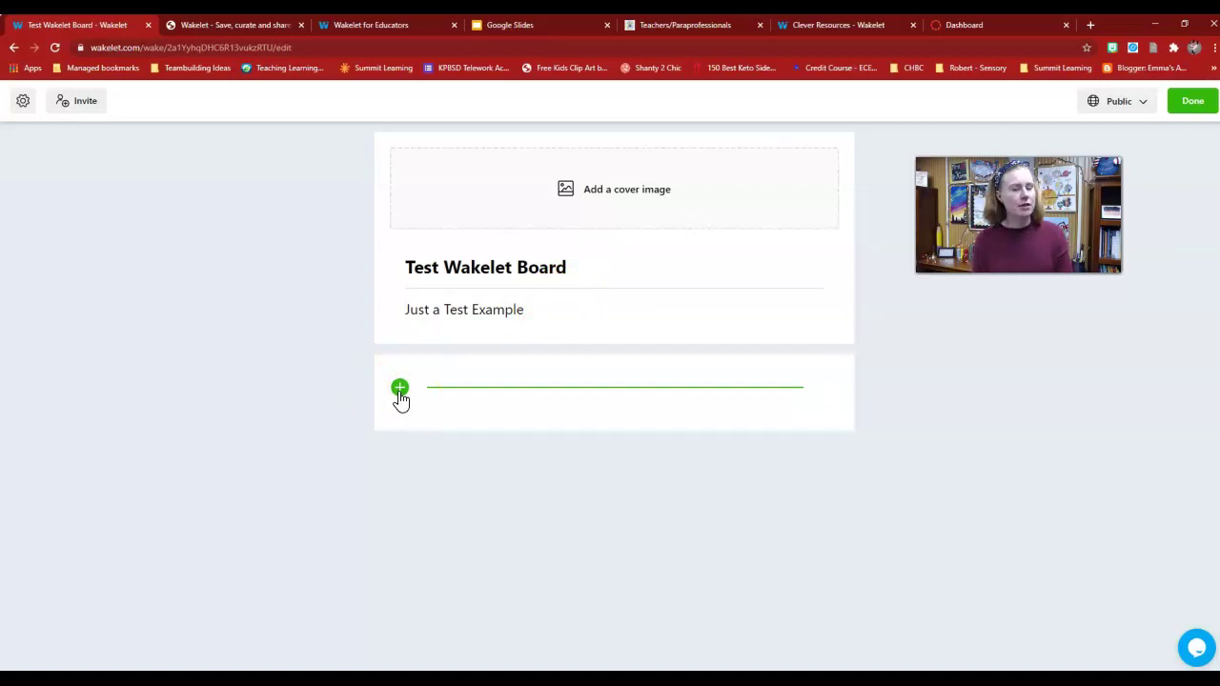
pyautogui.click(401, 391)
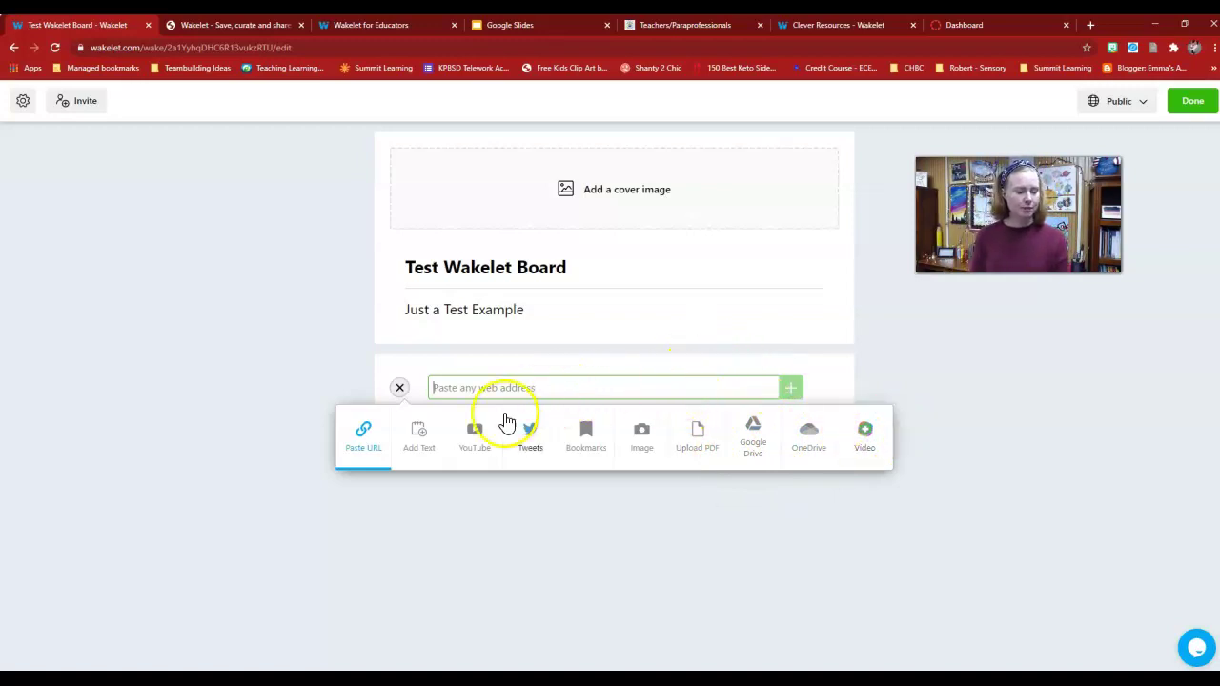
pyautogui.click(827, 26)
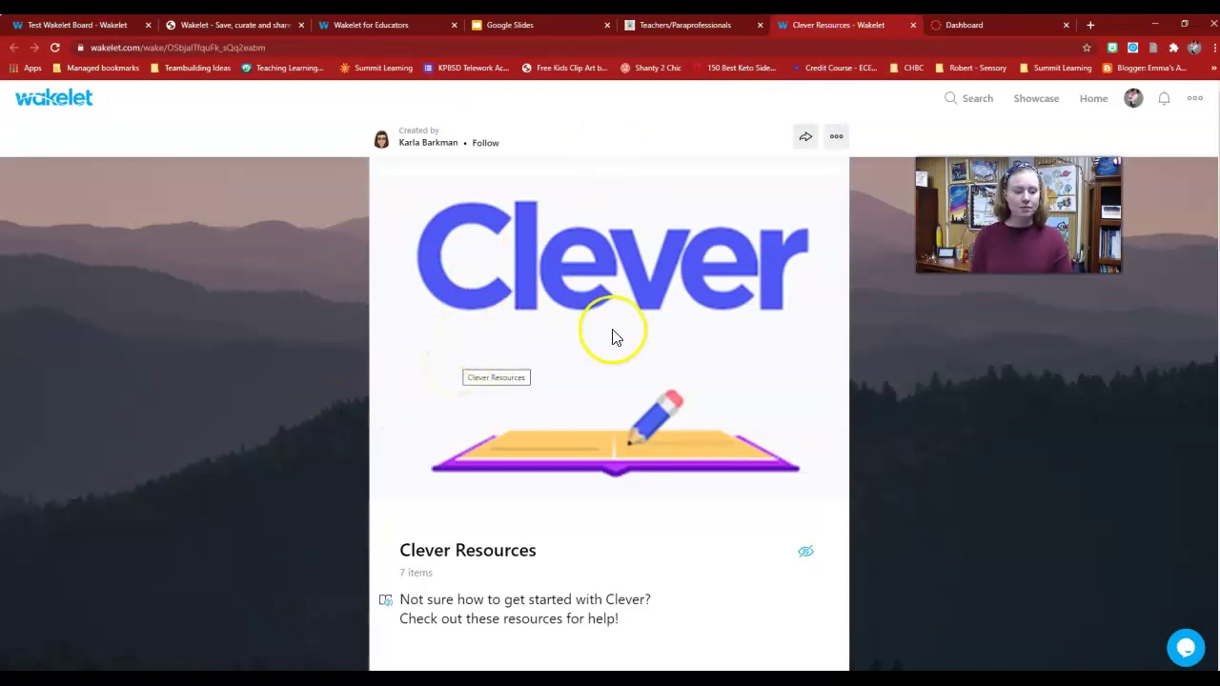
pyautogui.scroll(-2, 612, 337)
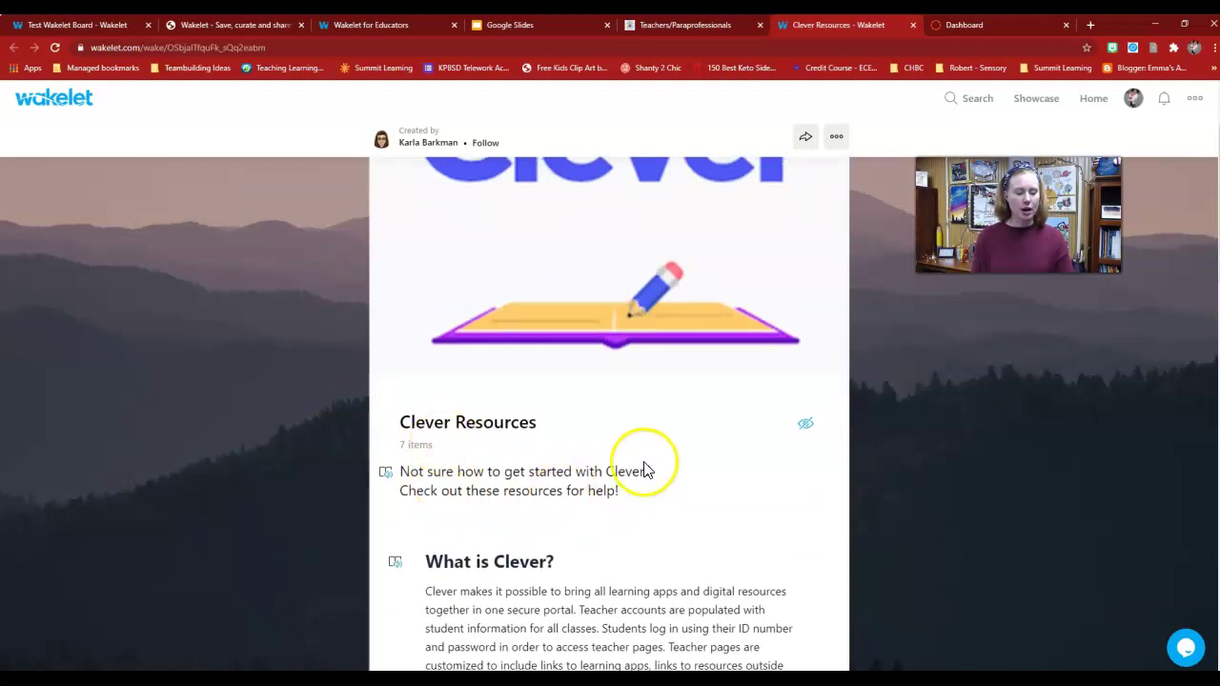
pyautogui.scroll(-3, 646, 480)
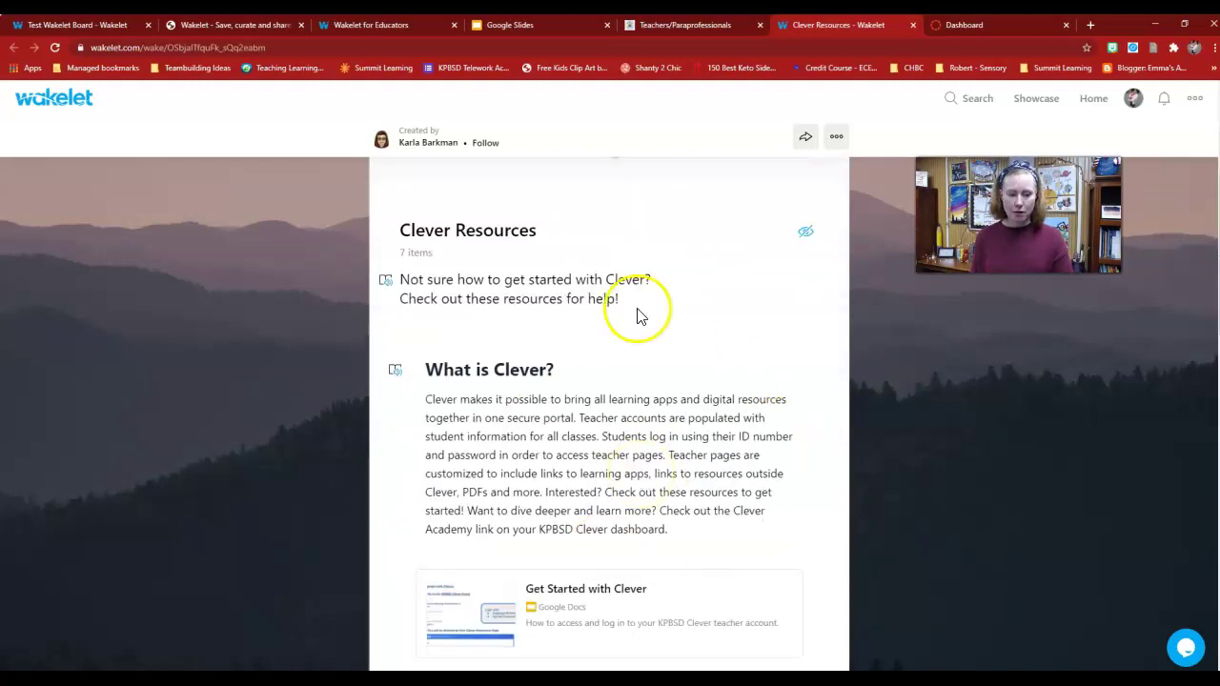
pyautogui.scroll(-4, 670, 520)
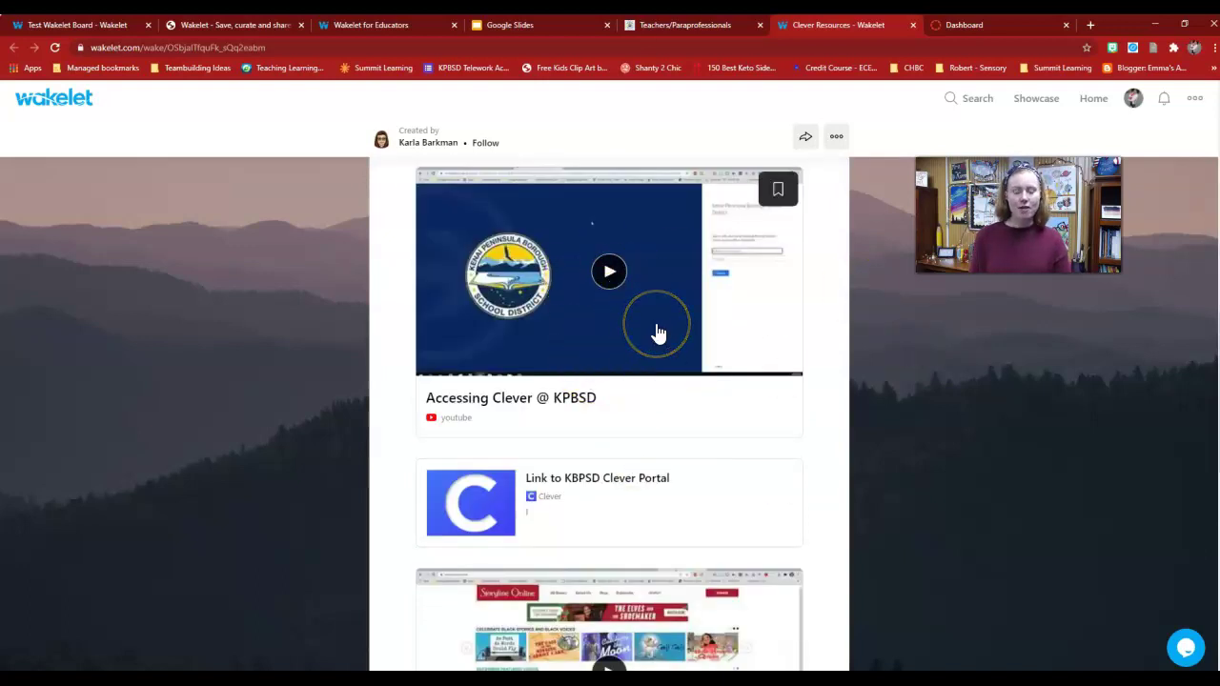
pyautogui.scroll(-7, 651, 332)
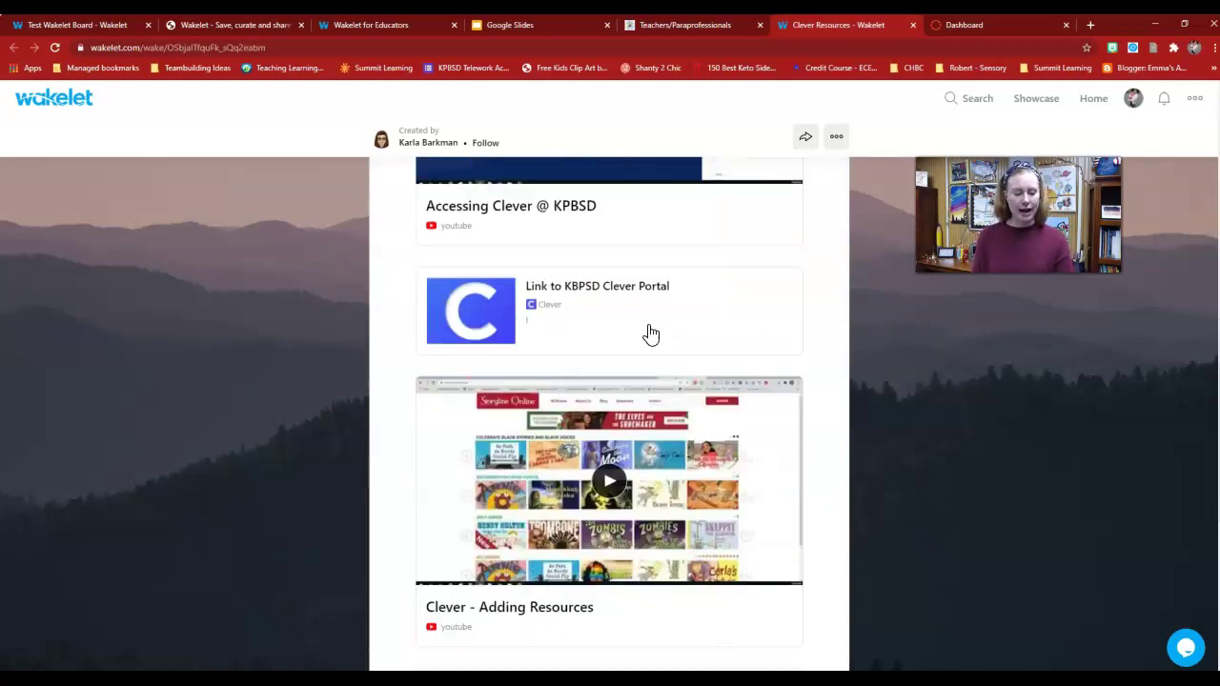
pyautogui.scroll(-1, 648, 333)
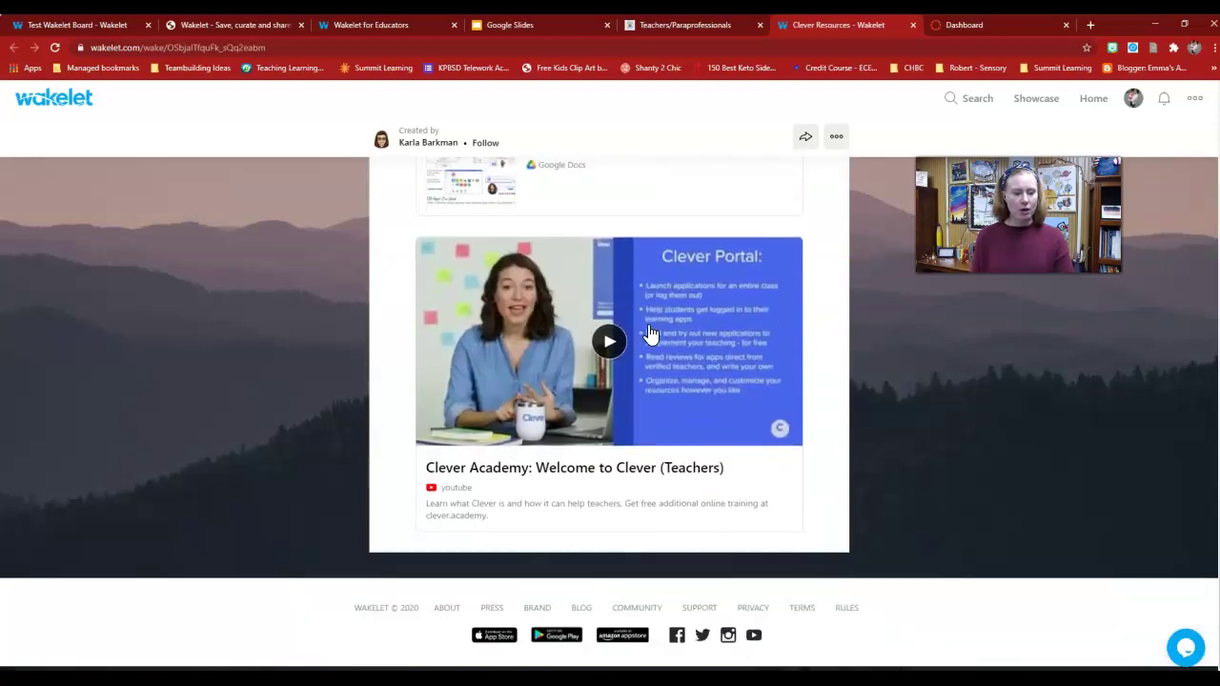
pyautogui.scroll(1, 620, 336)
pyautogui.click(628, 229)
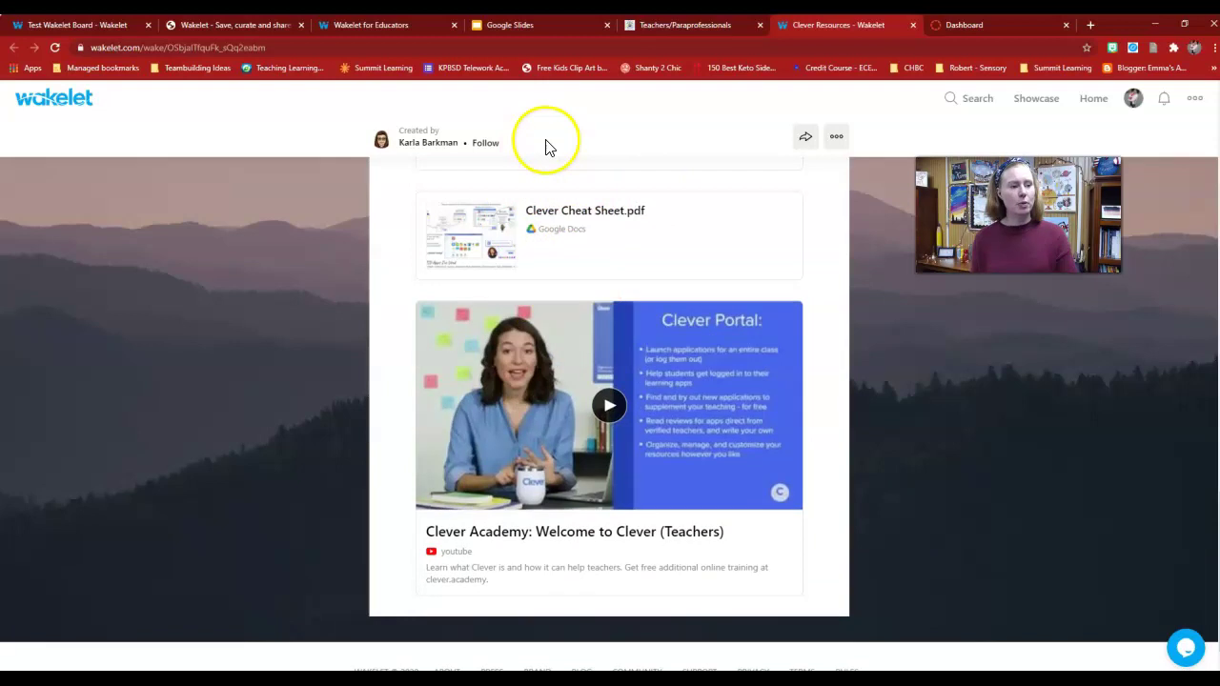
pyautogui.click(253, 24)
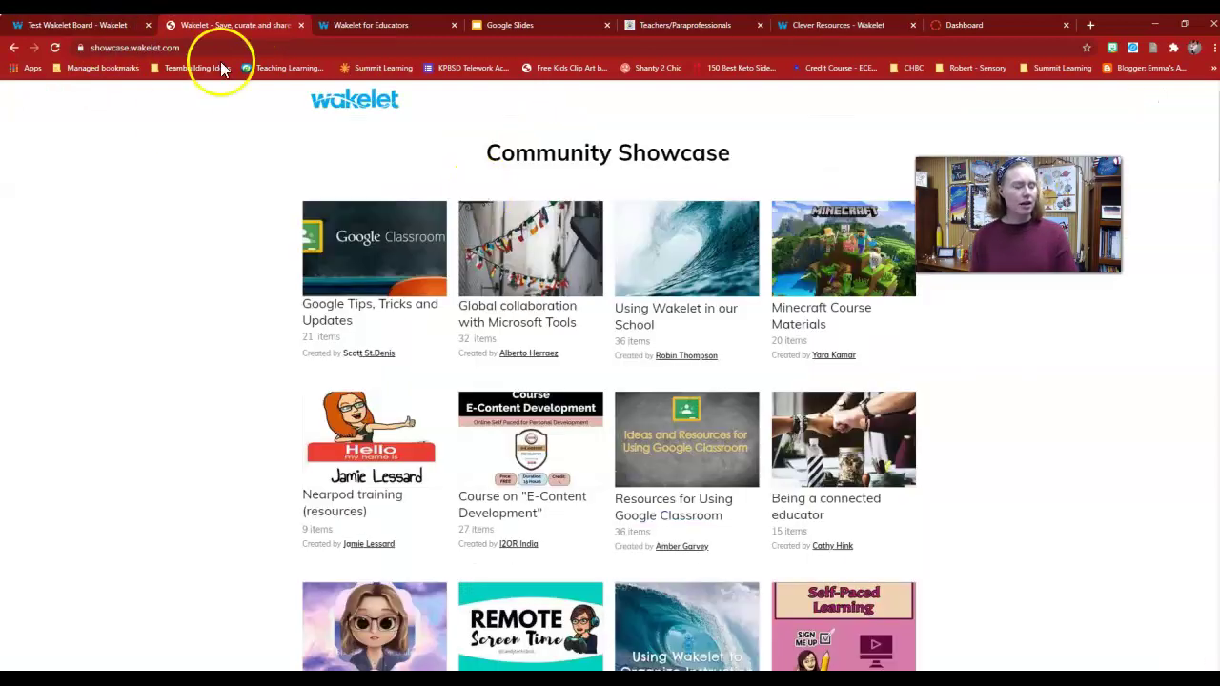
# - Add a khanacademy.com web link card to the board, then start a new item below it
pyautogui.click(67, 27)
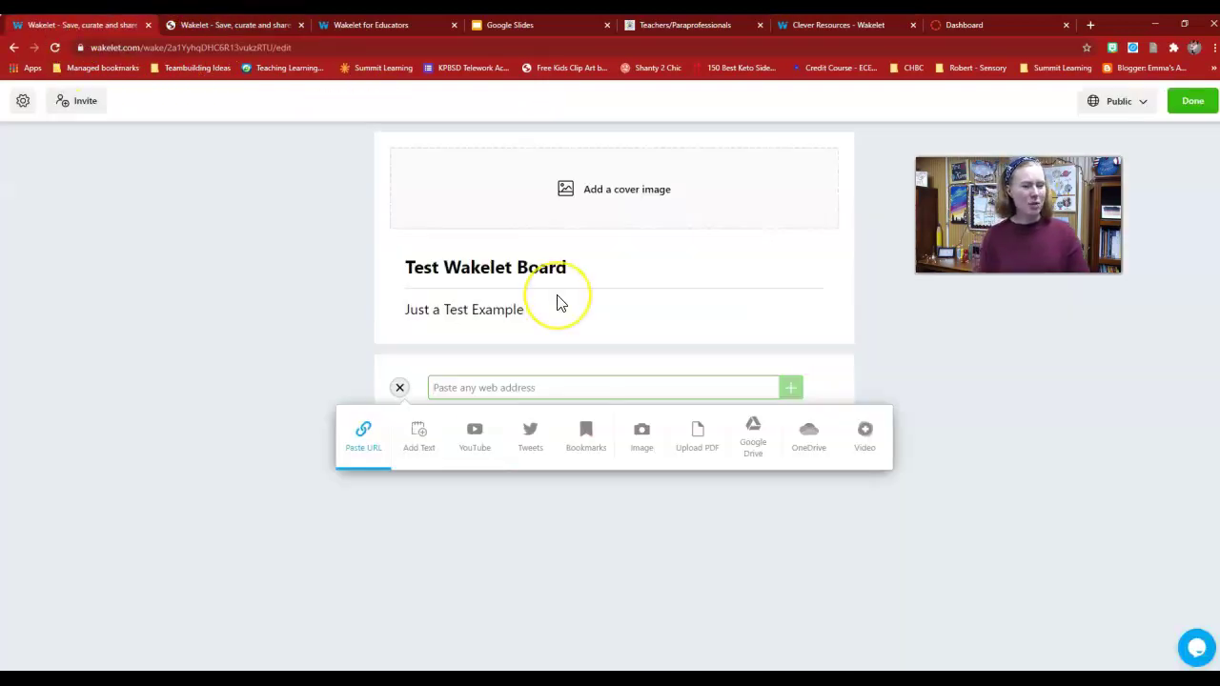
pyautogui.click(603, 374)
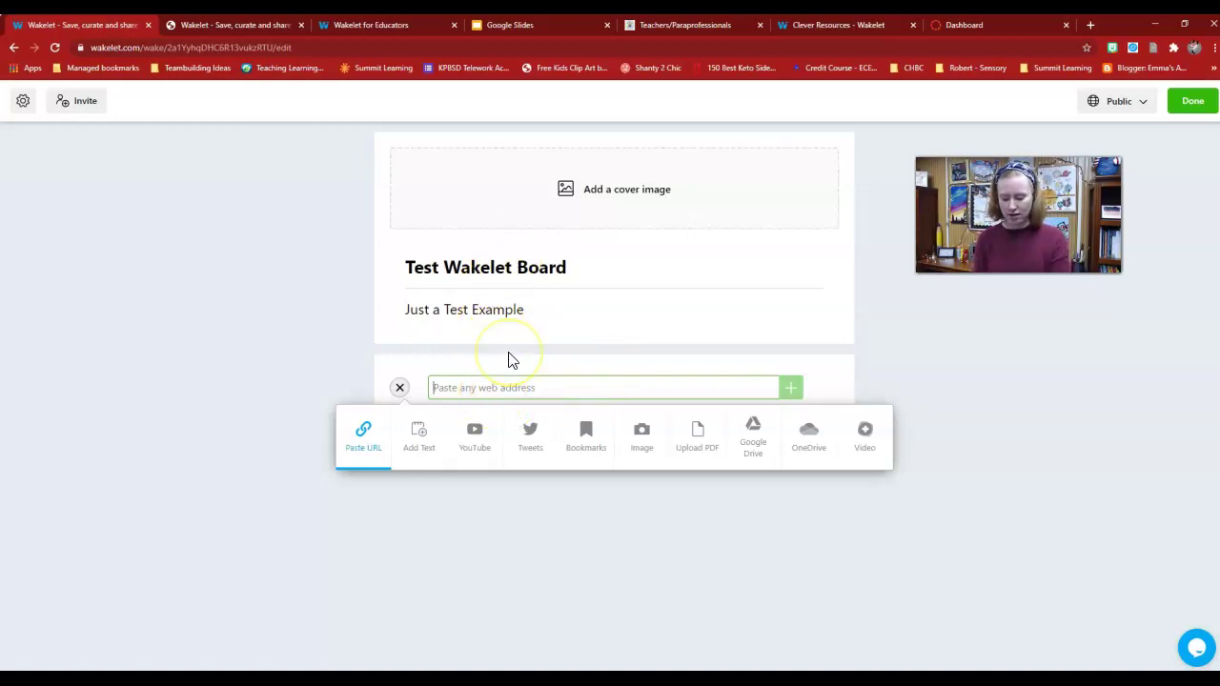
pyautogui.write('k')
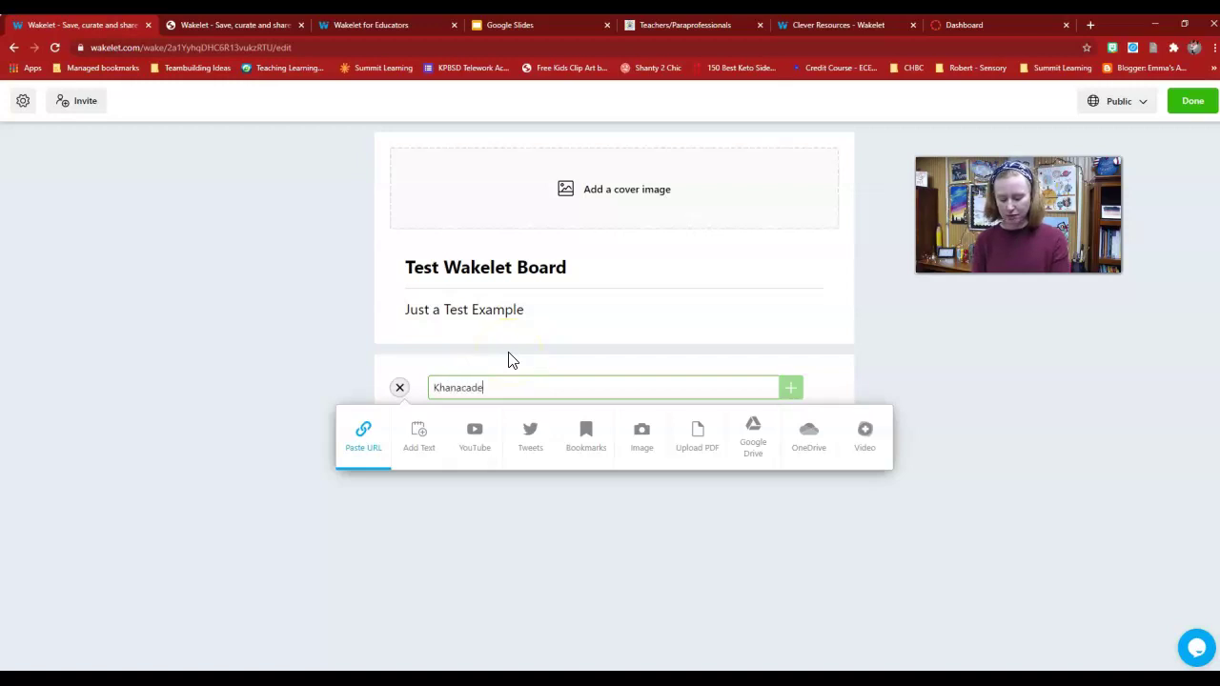
pyautogui.write('hanacademy.com')
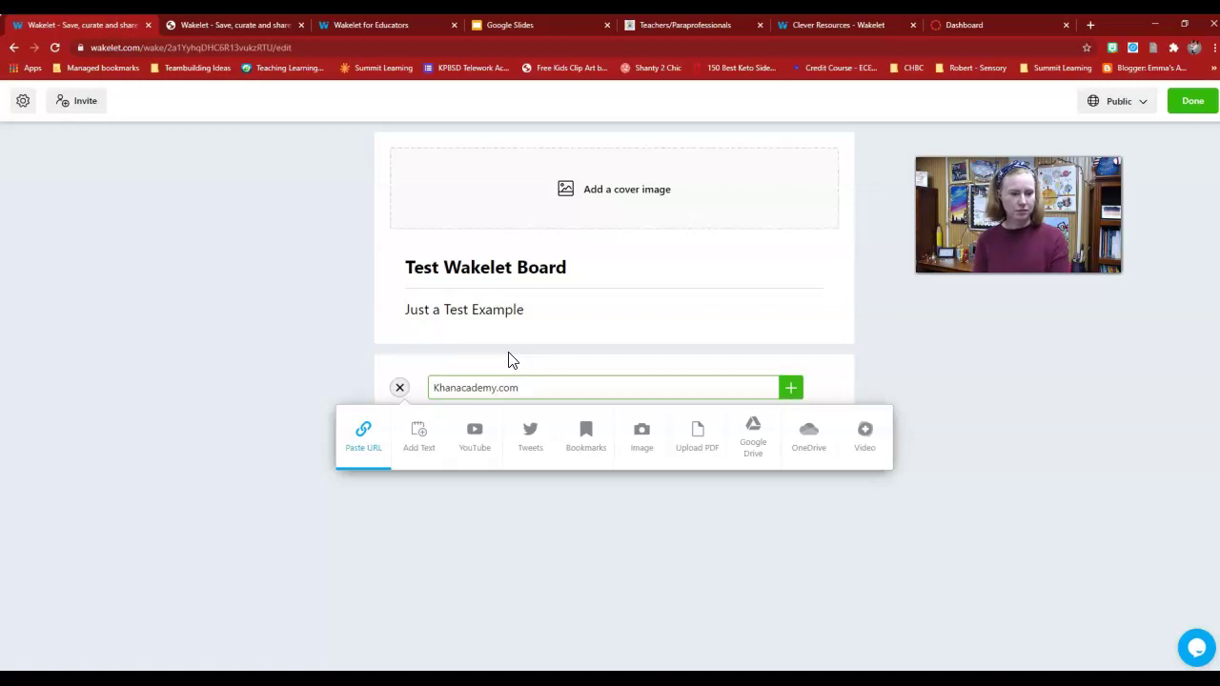
pyautogui.press('Return')
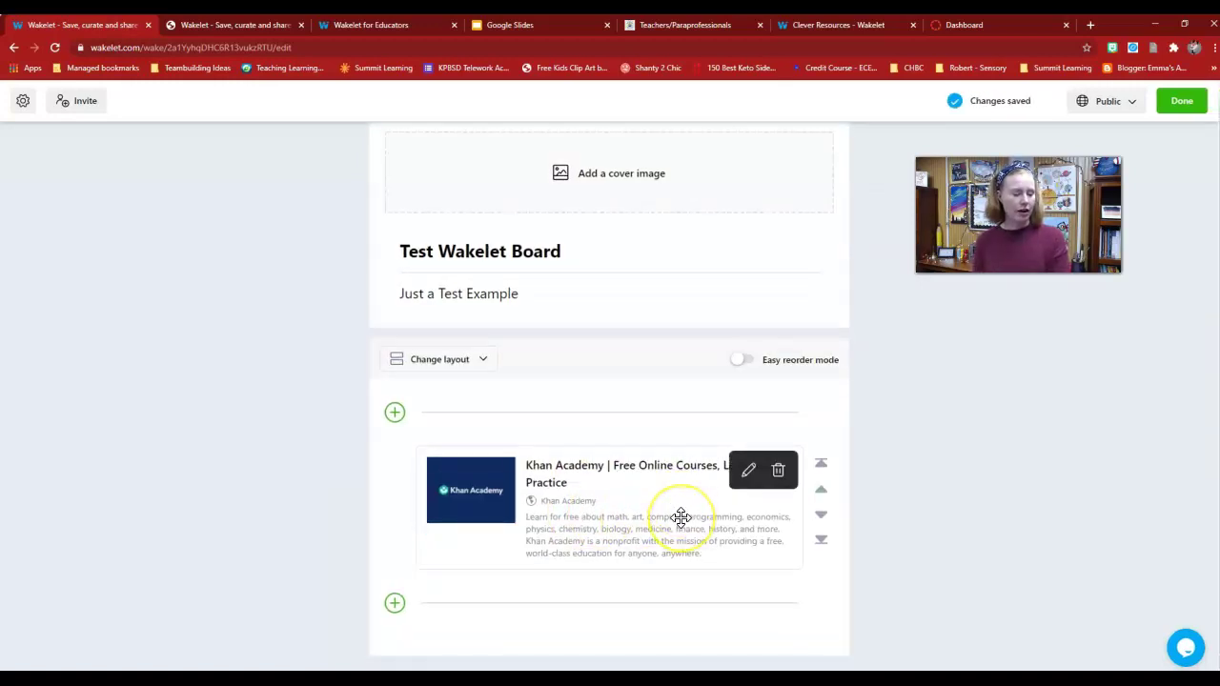
pyautogui.click(394, 603)
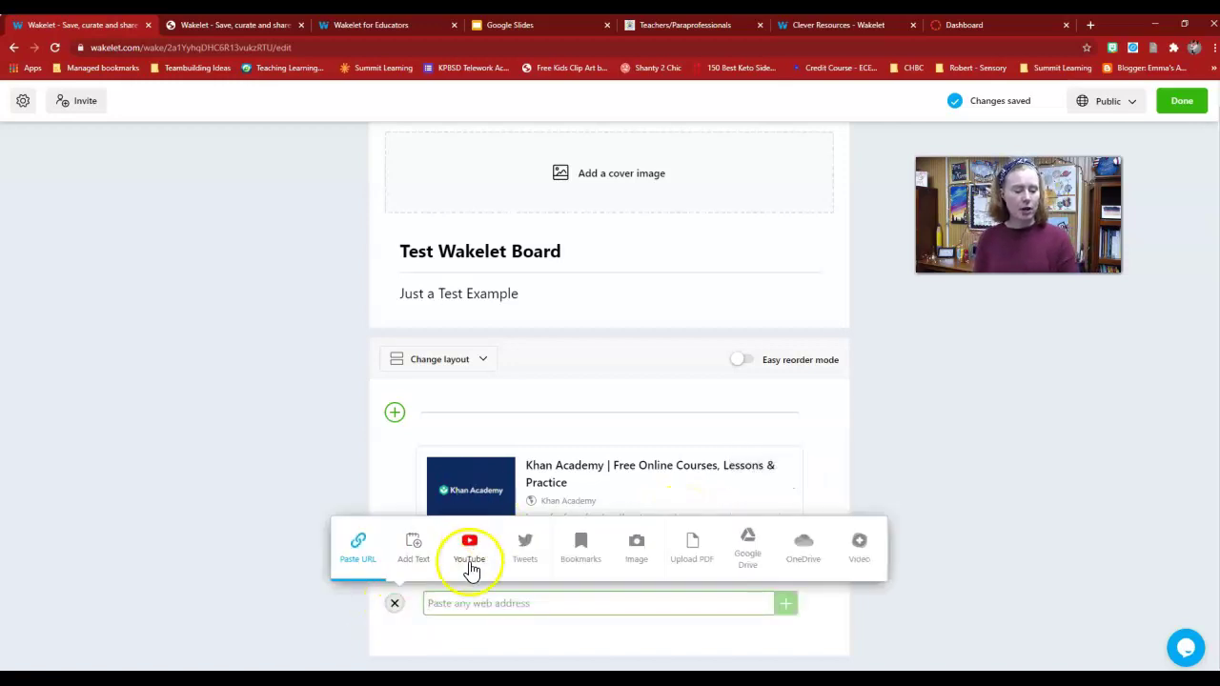
# - Search YouTube for '3rd grade Factor Families' and add 'Multiplication and Division Fact Families Made Easy'
pyautogui.click(471, 569)
pyautogui.click(574, 216)
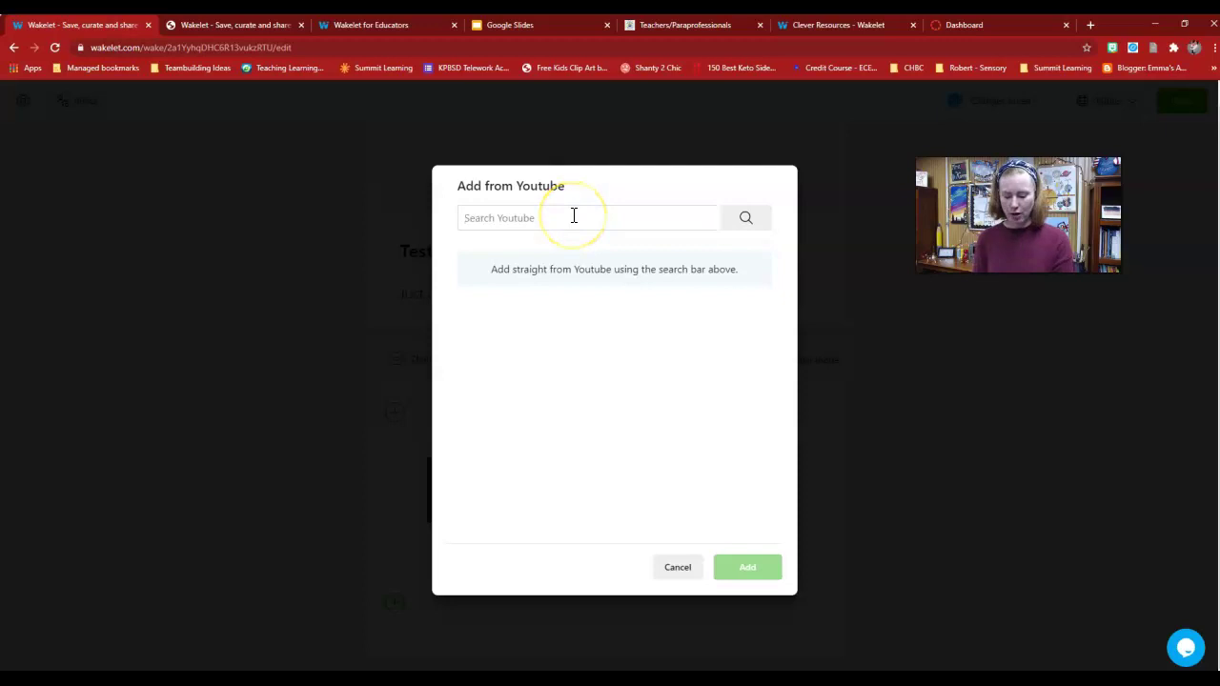
pyautogui.write('3rd grade Factor Fam')
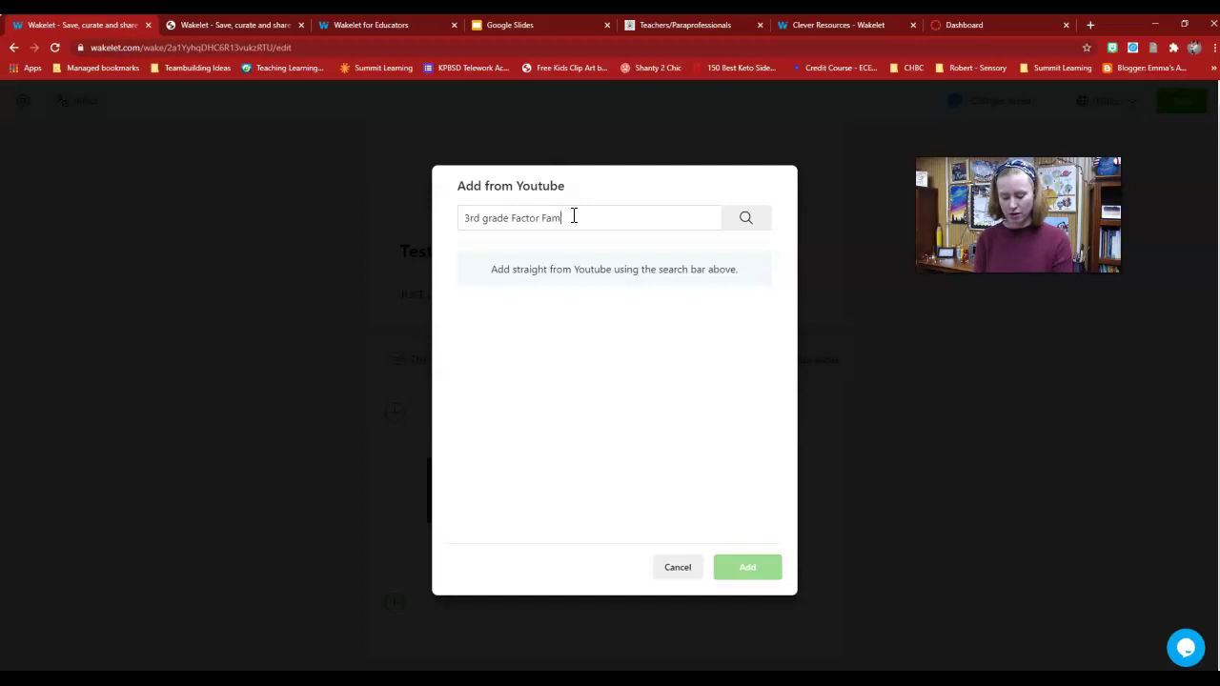
pyautogui.write('ilies')
pyautogui.press('Return')
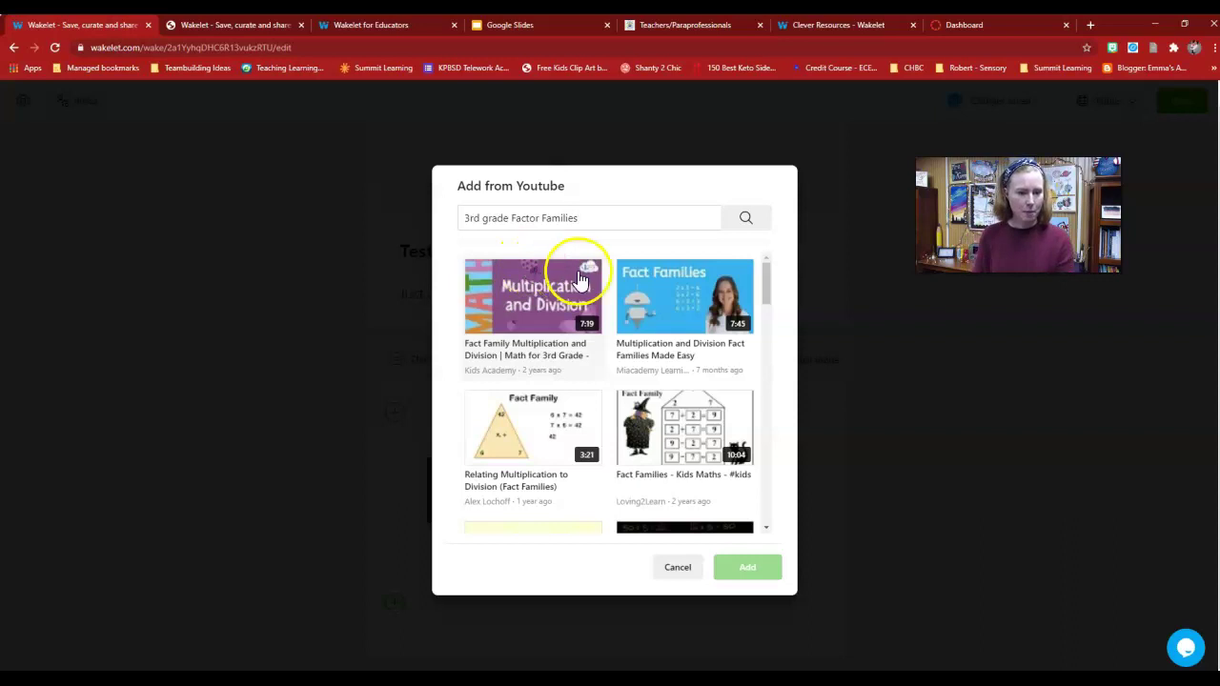
pyautogui.click(693, 301)
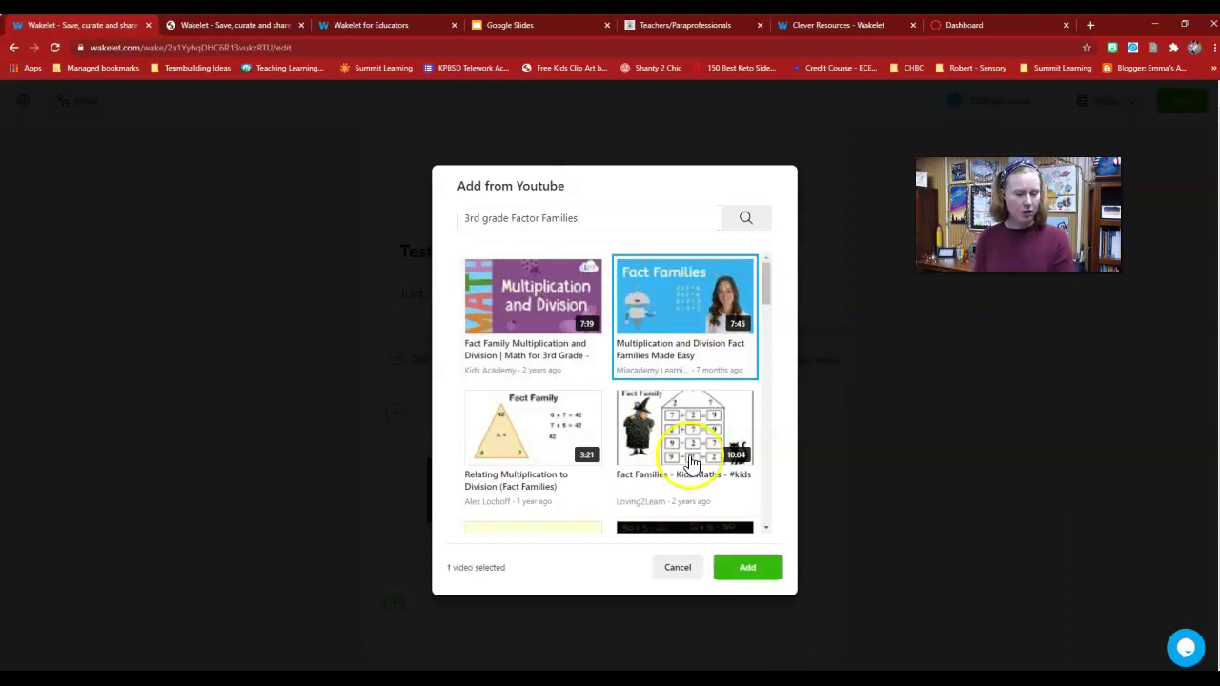
pyautogui.click(750, 570)
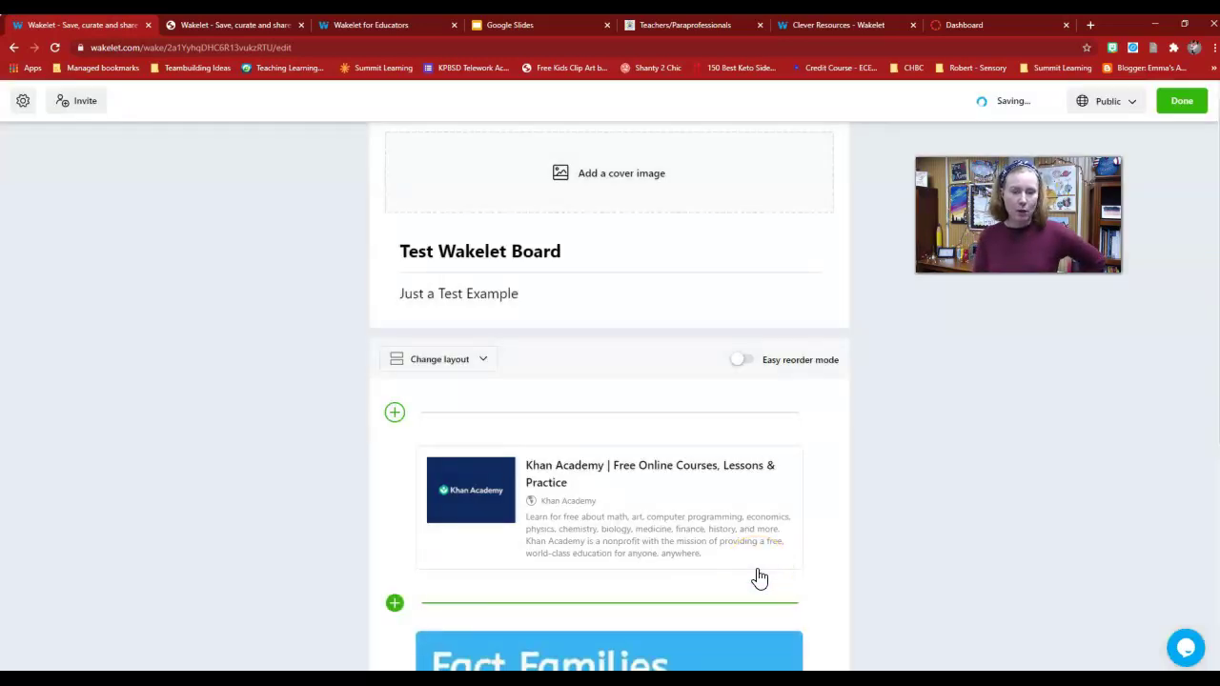
pyautogui.scroll(-2, 594, 387)
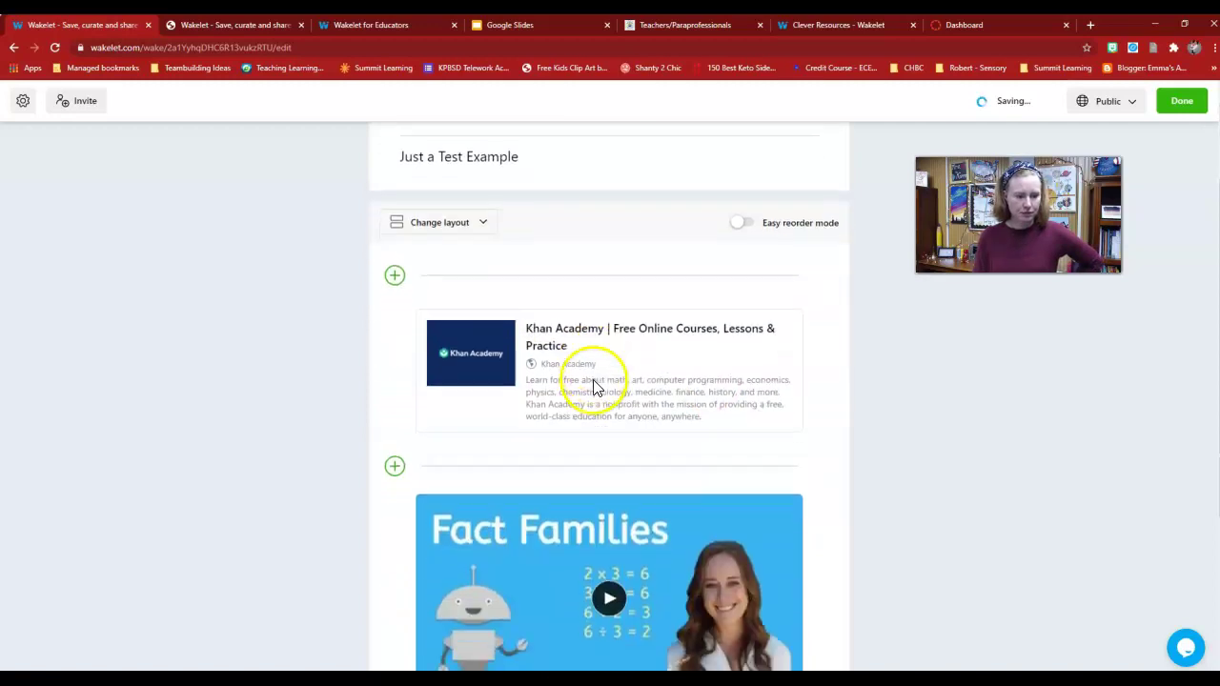
pyautogui.scroll(-3, 594, 387)
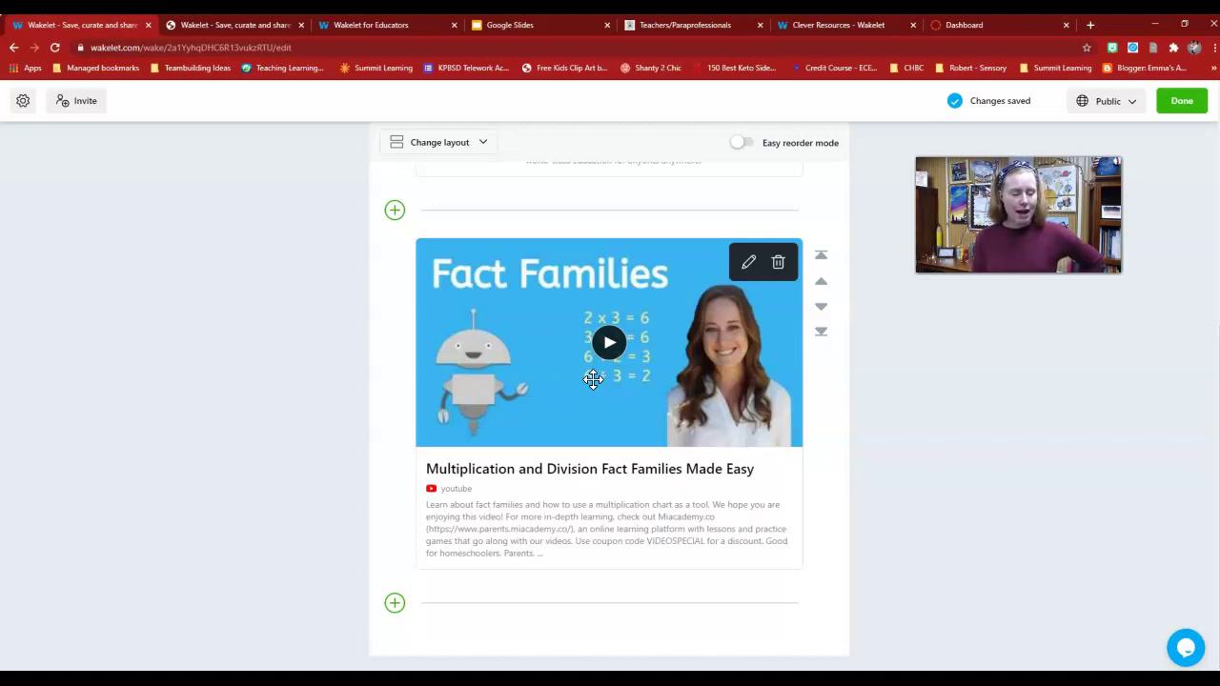
pyautogui.click(411, 606)
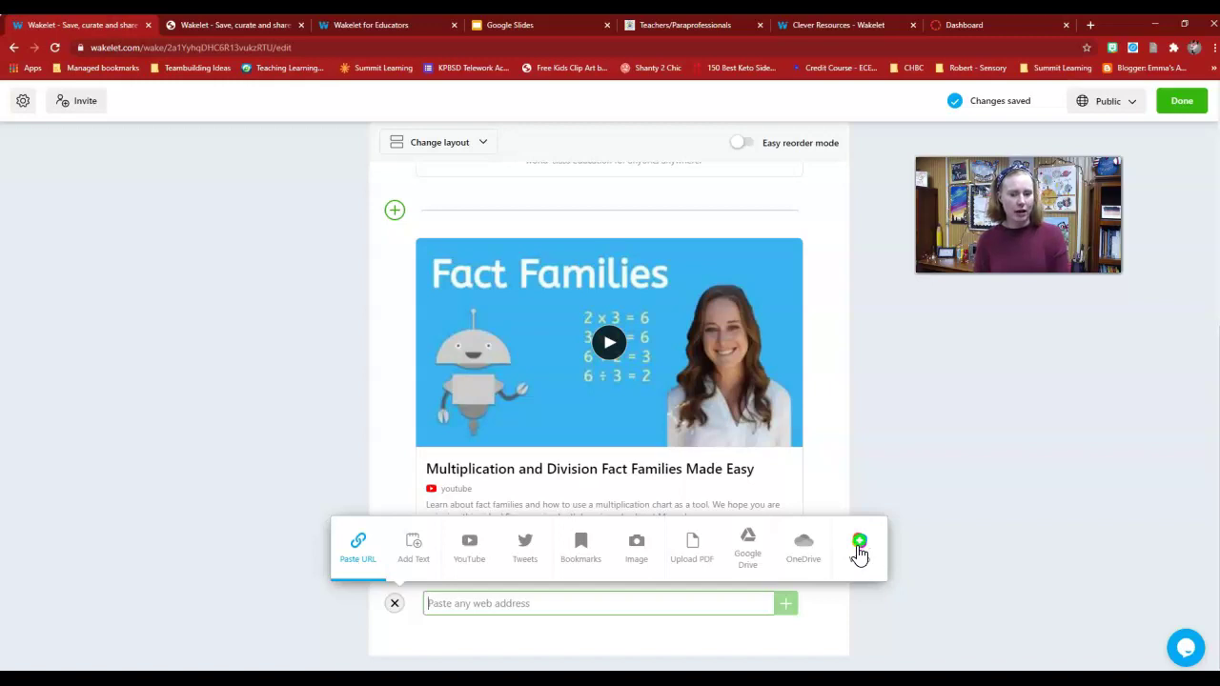
pyautogui.click(397, 387)
pyautogui.scroll(3, 404, 295)
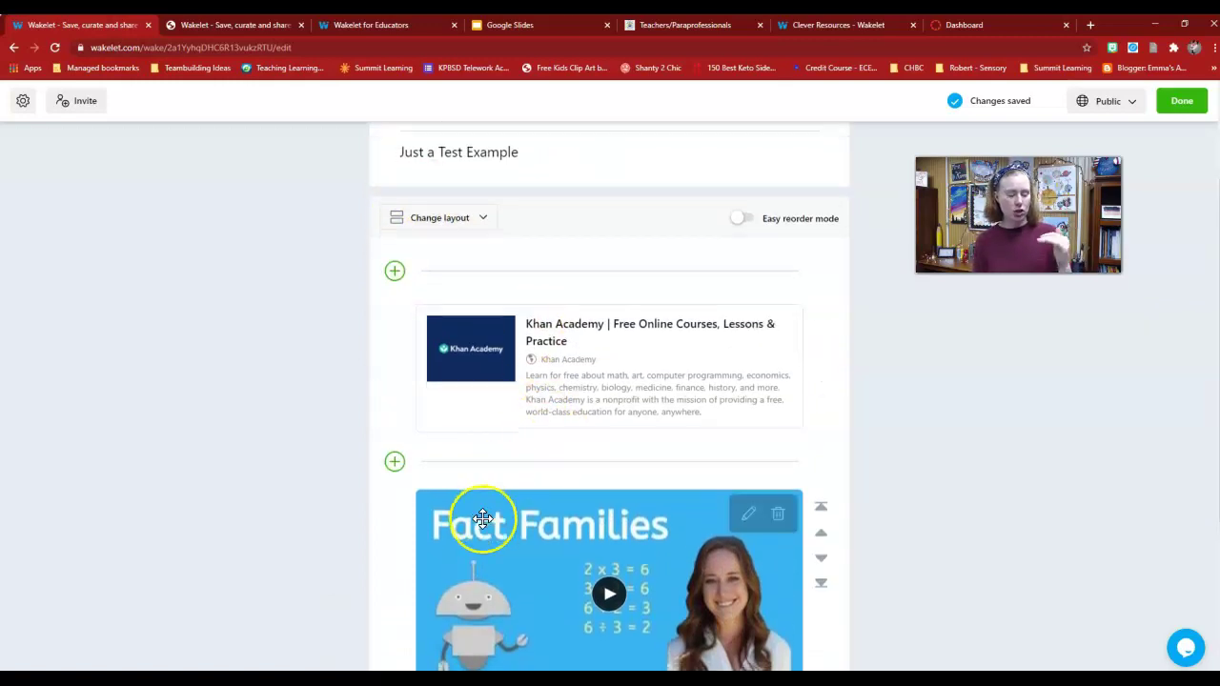
pyautogui.scroll(-2, 483, 517)
pyautogui.scroll(3, 483, 517)
# - Switch the board to the Mood Board layout and try repositioning the Fact Families card
pyautogui.click(479, 353)
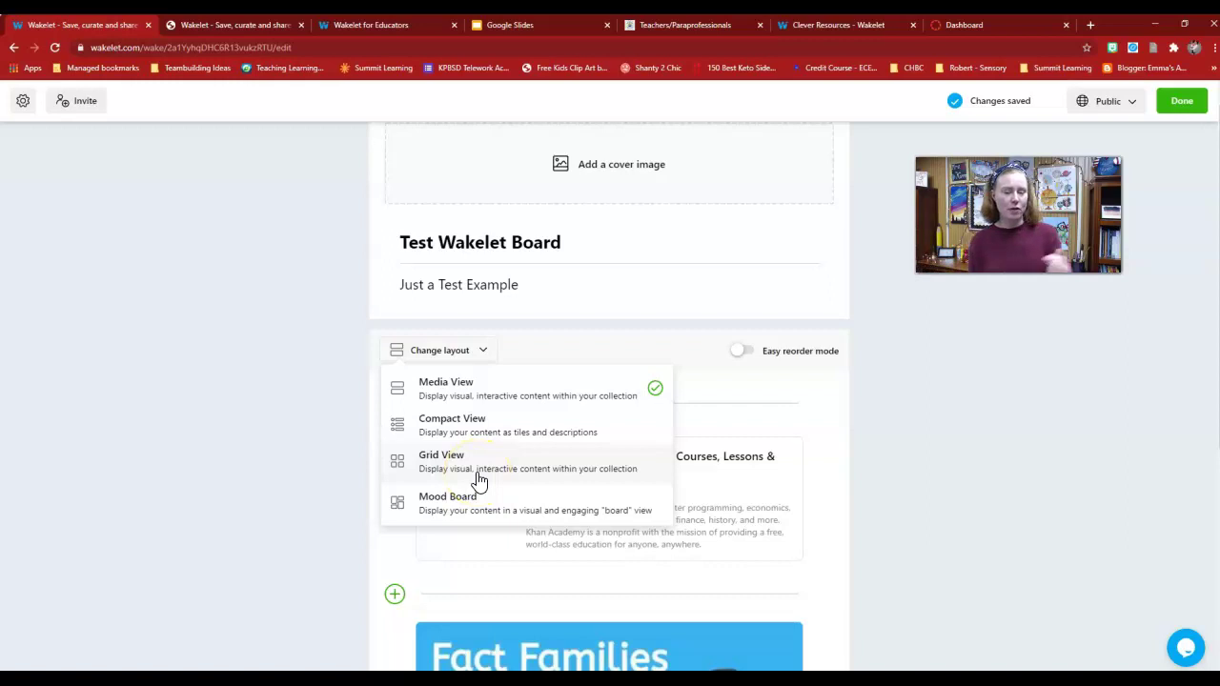
pyautogui.click(468, 510)
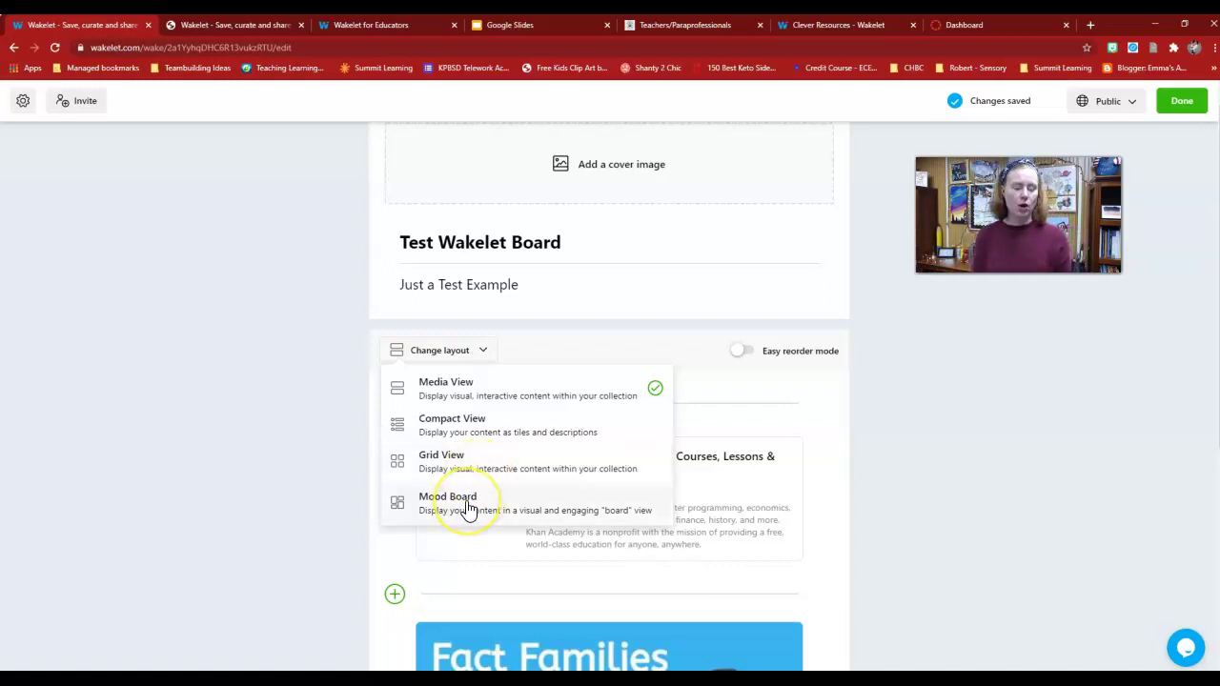
pyautogui.scroll(-2, 457, 498)
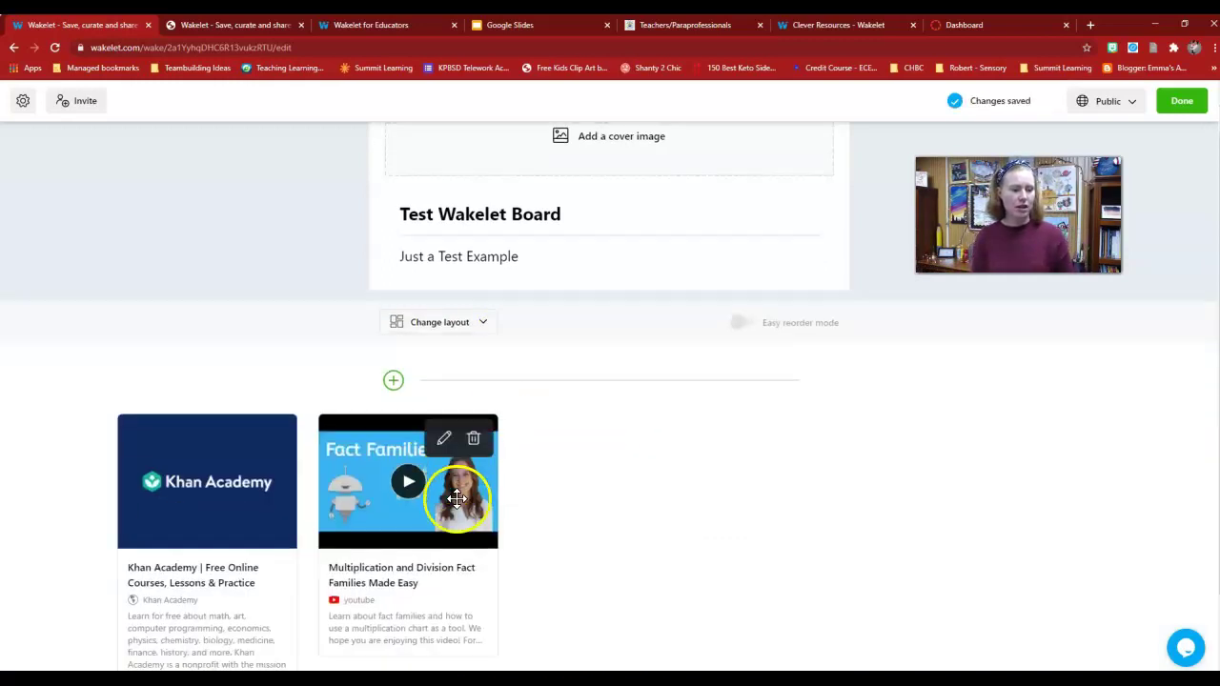
pyautogui.moveTo(456, 498); pyautogui.dragTo(477, 429)
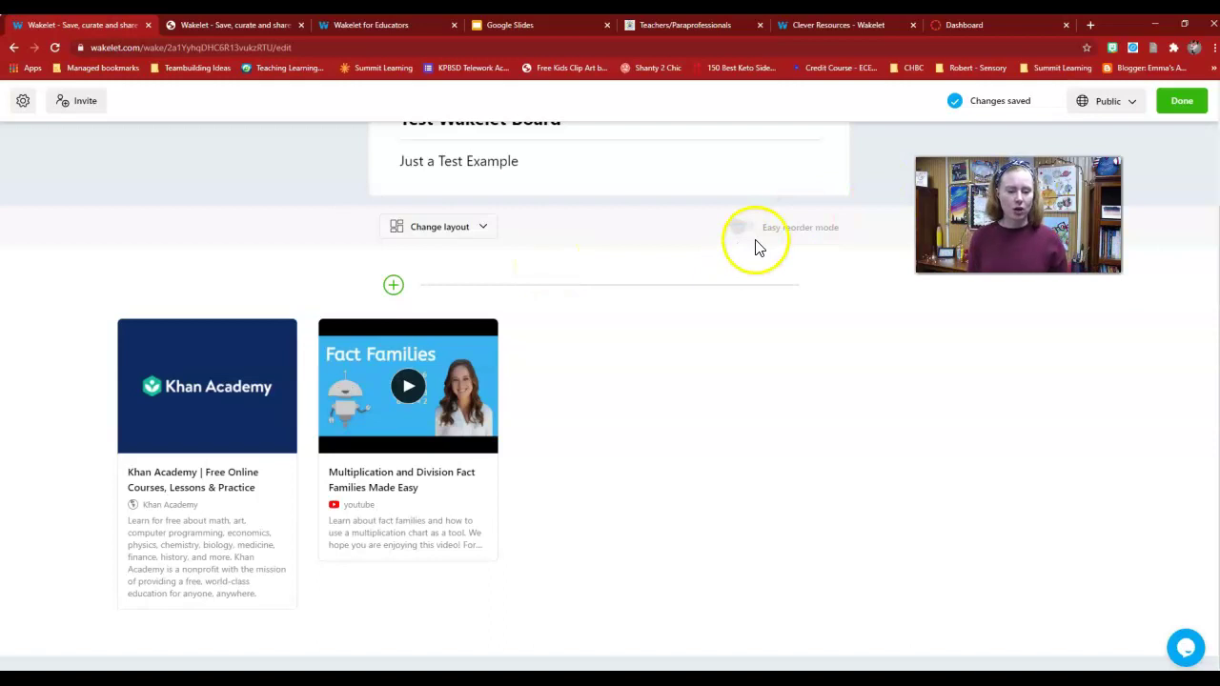
# - Change the board layout to Grid View so the two cards sit side by side
pyautogui.click(444, 228)
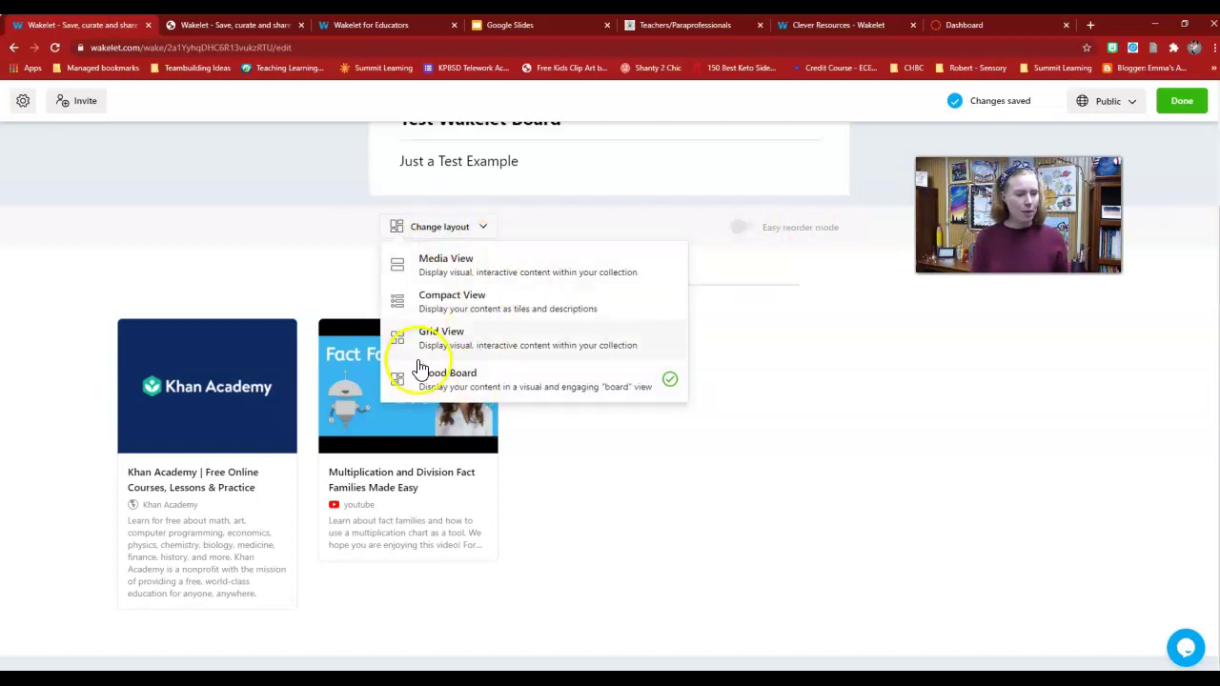
pyautogui.click(434, 334)
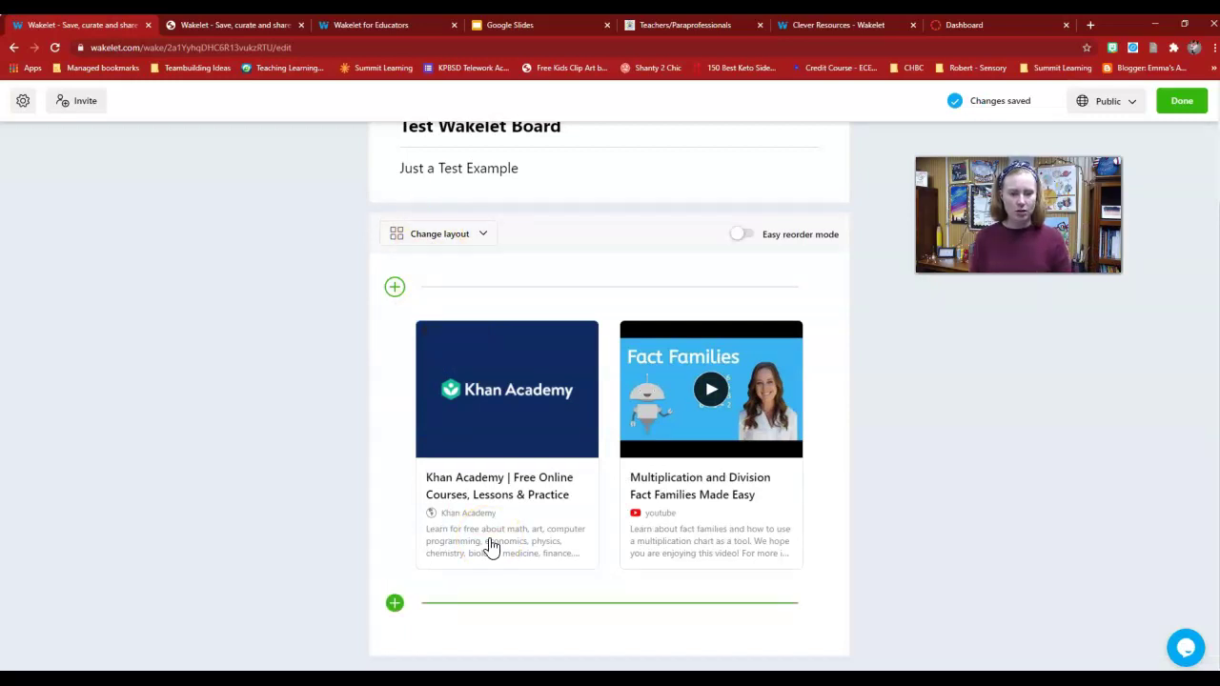
pyautogui.scroll(2, 509, 360)
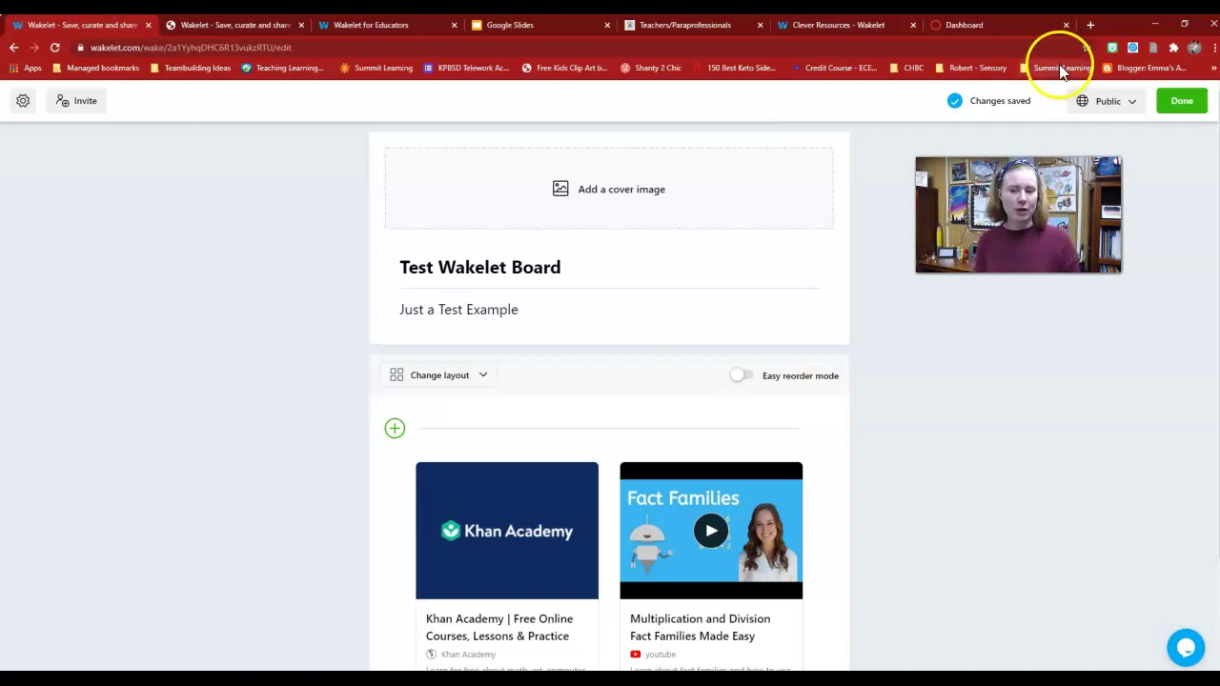
# - Browse the Community Showcase collections in the second tab, then return to the Wakelet home page
pyautogui.click(252, 32)
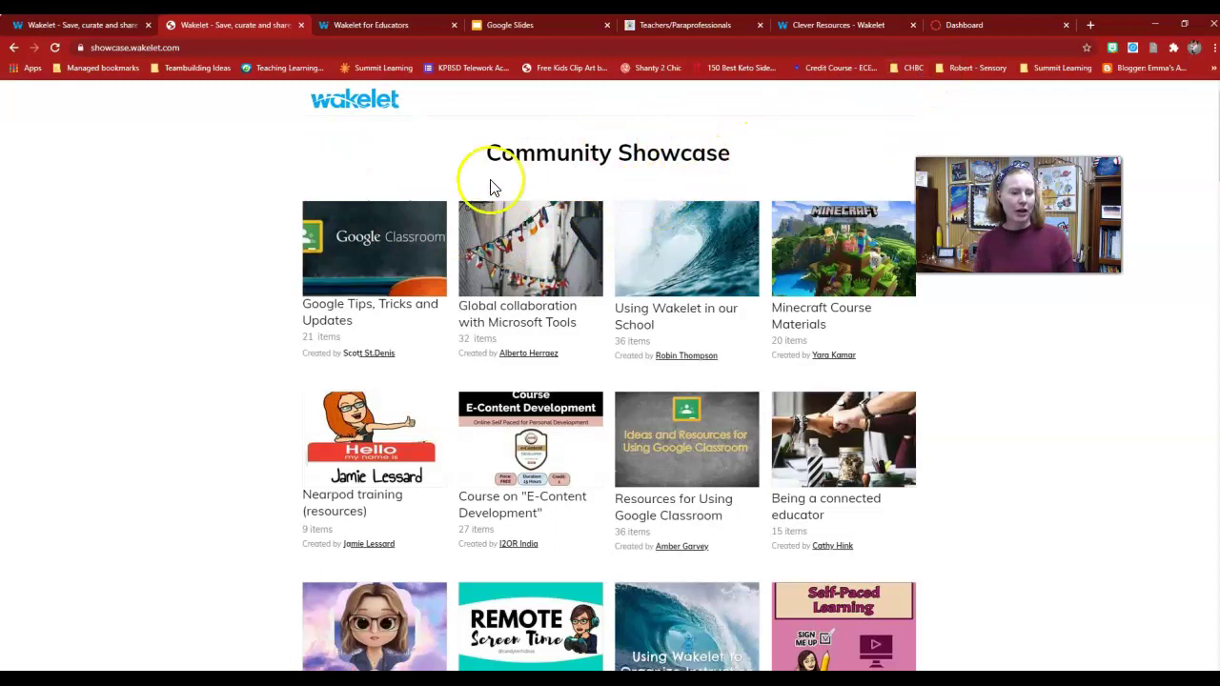
pyautogui.scroll(-4, 648, 234)
pyautogui.scroll(-3, 640, 223)
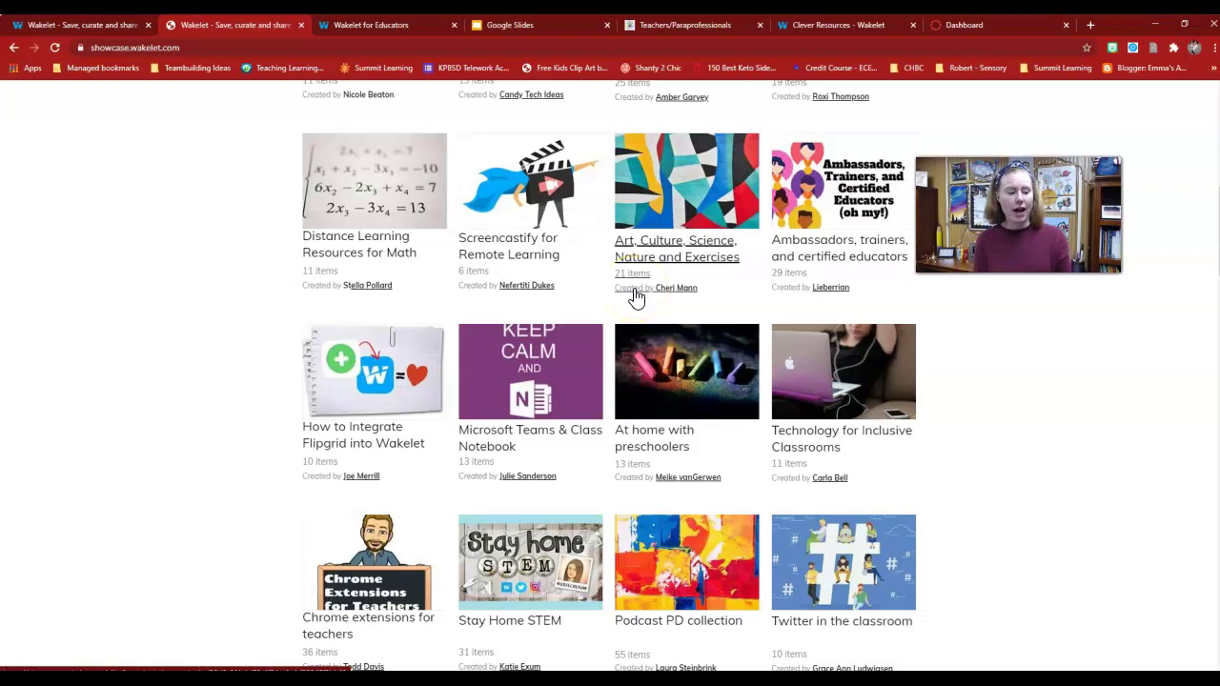
pyautogui.scroll(-2, 722, 327)
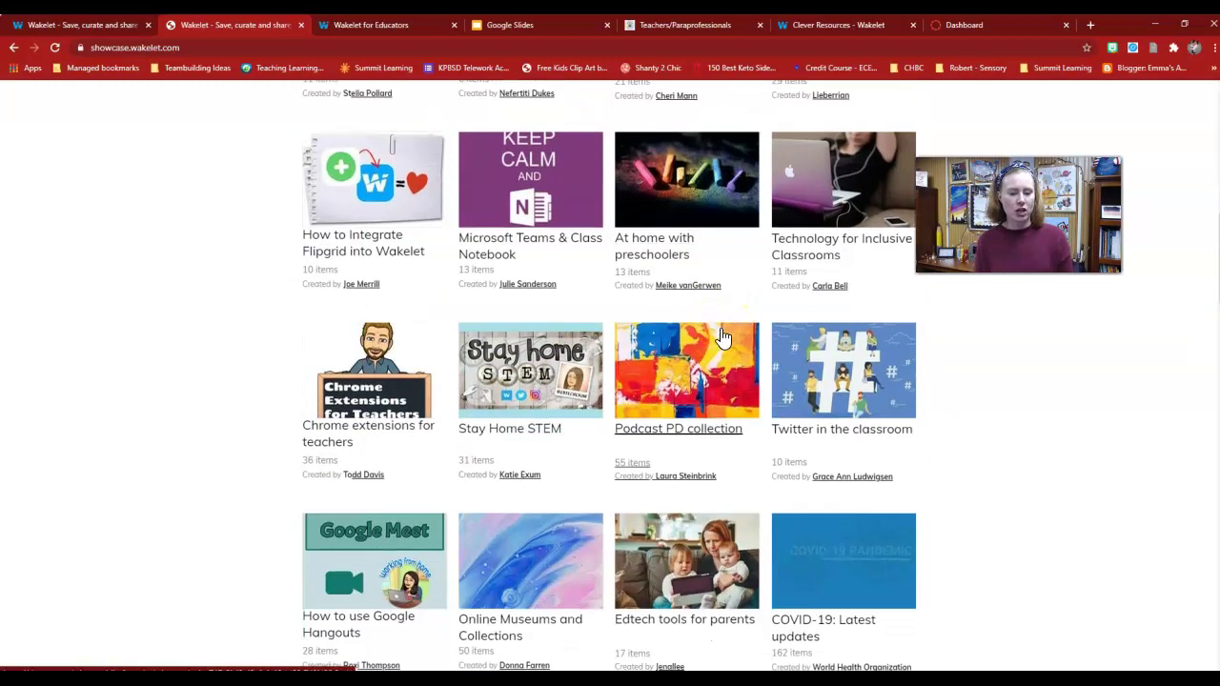
pyautogui.scroll(-4, 810, 277)
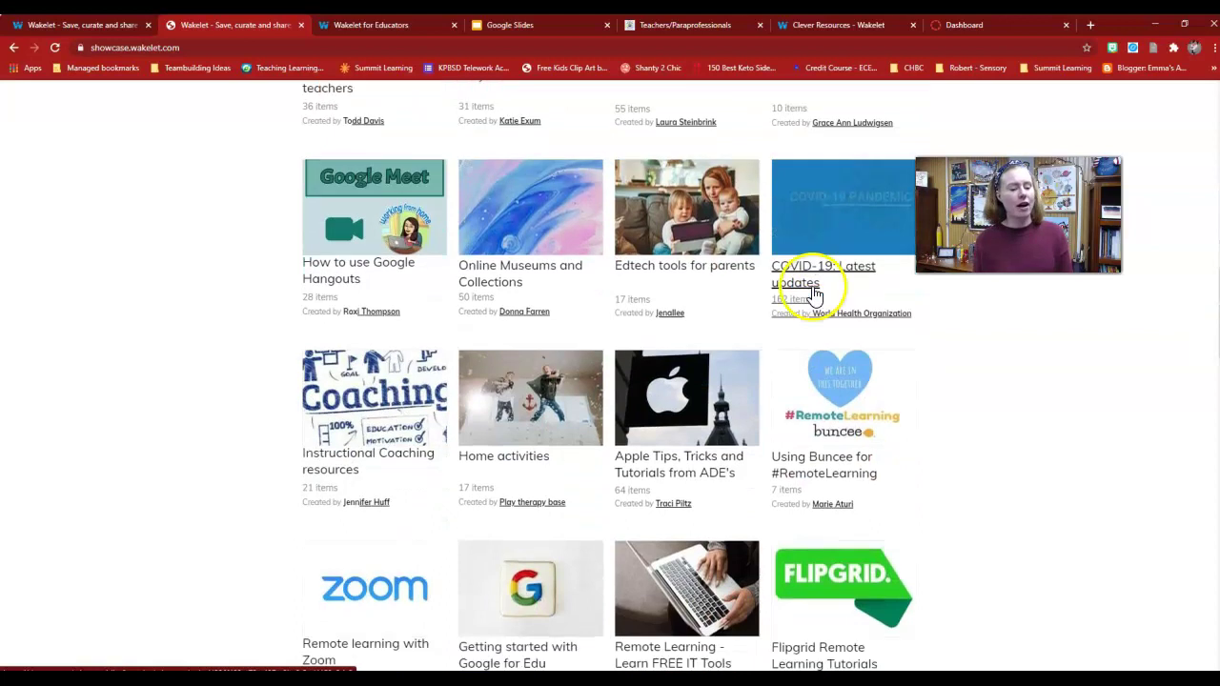
pyautogui.scroll(-1, 815, 296)
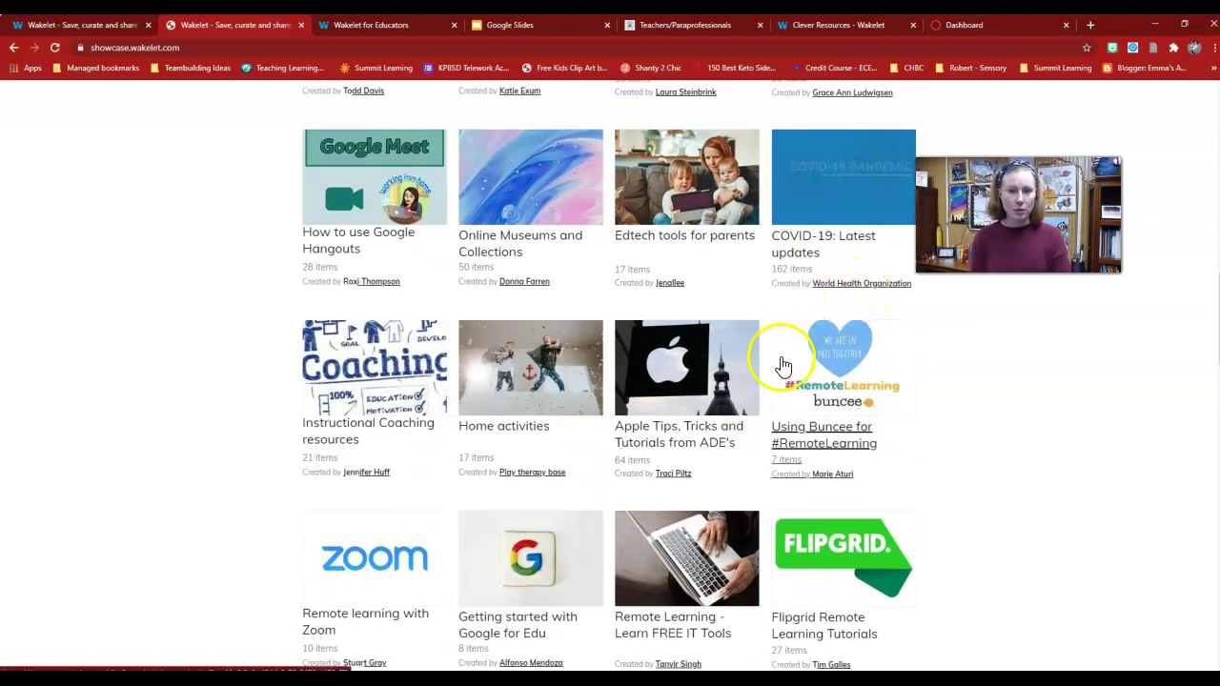
pyautogui.scroll(6, 465, 275)
pyautogui.scroll(5, 465, 274)
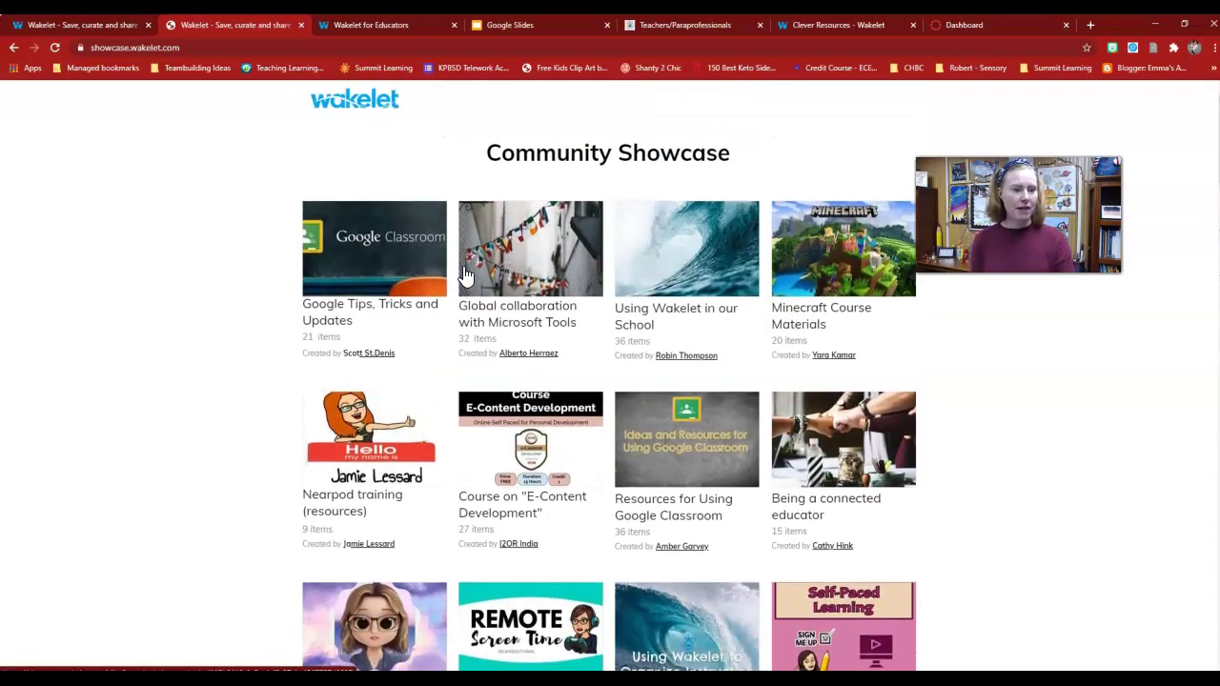
pyautogui.click(357, 111)
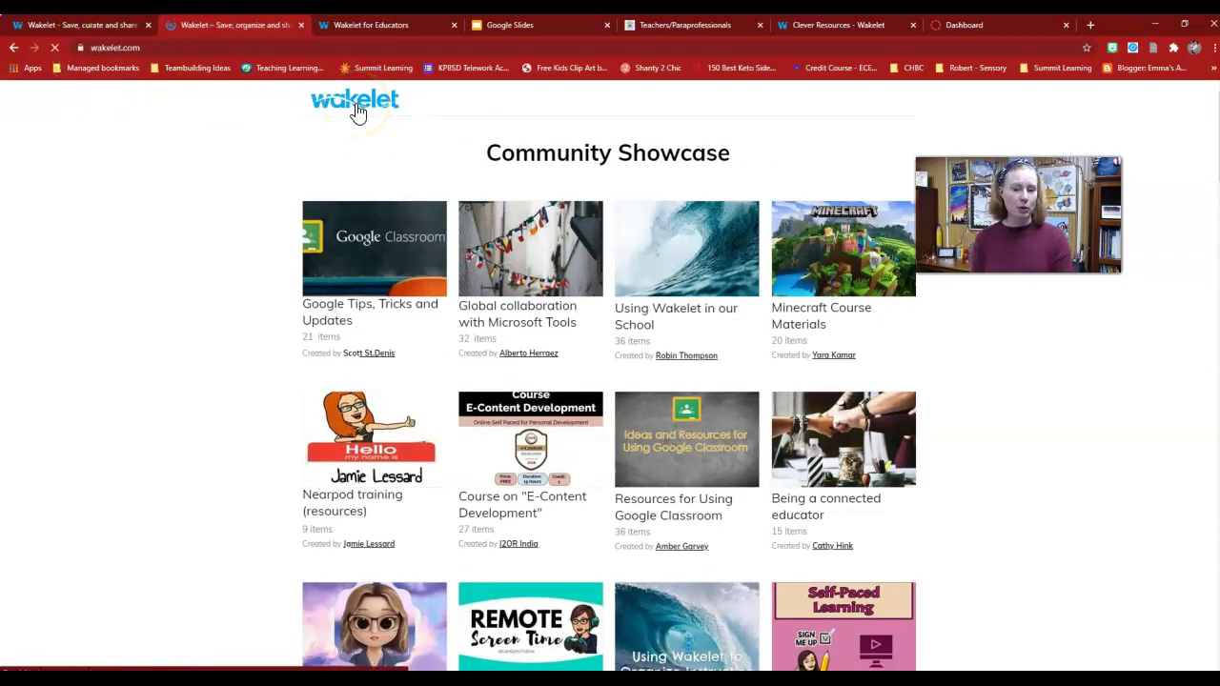